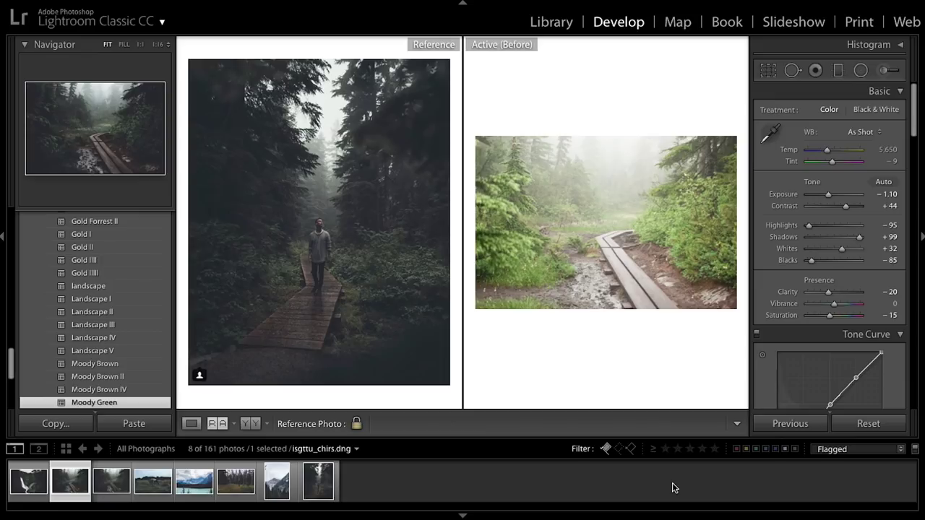
- Switch to the before view so the unedited boardwalk photo sits beside the dark forest reference
{"action": "key", "text": "backslash"}
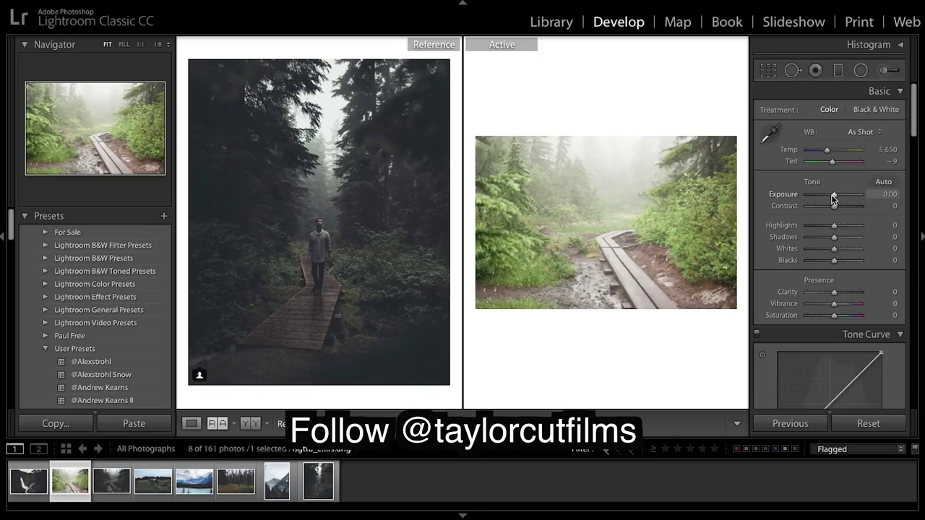
- Set Exposure −1.10, Contrast +44, Highlights −95, Shadows +99, Whites +32 and Blacks −85
{"action": "left_click_drag", "start_coordinate": [833, 195], "coordinate": [810, 228]}
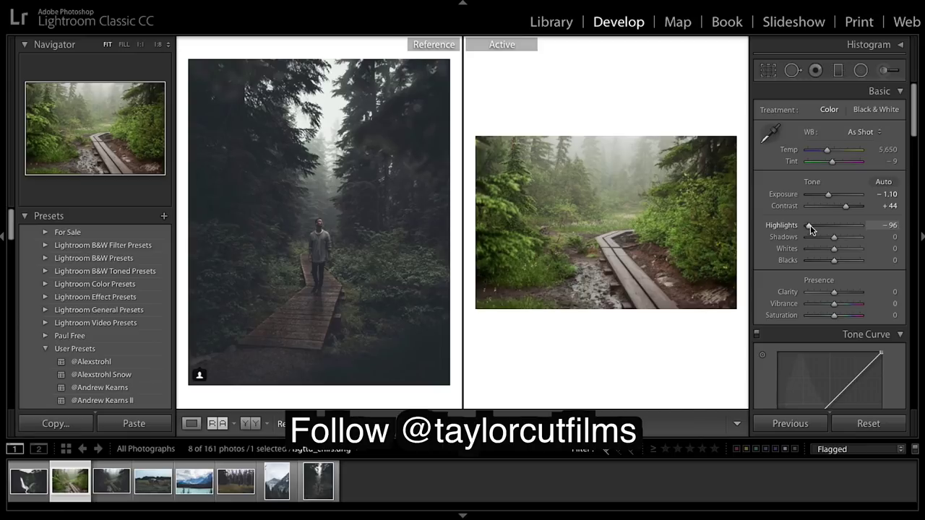
{"action": "left_click_drag", "start_coordinate": [810, 229], "coordinate": [861, 238]}
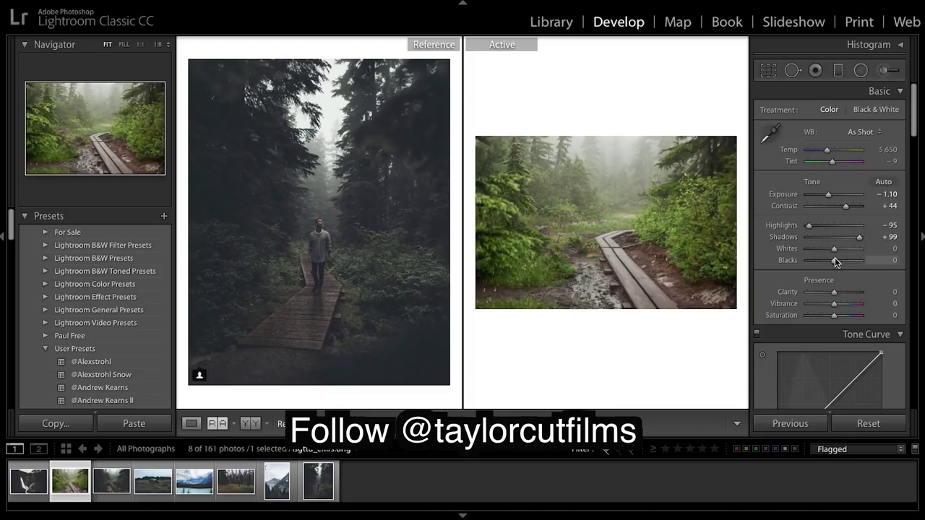
{"action": "left_click_drag", "start_coordinate": [834, 249], "coordinate": [844, 252]}
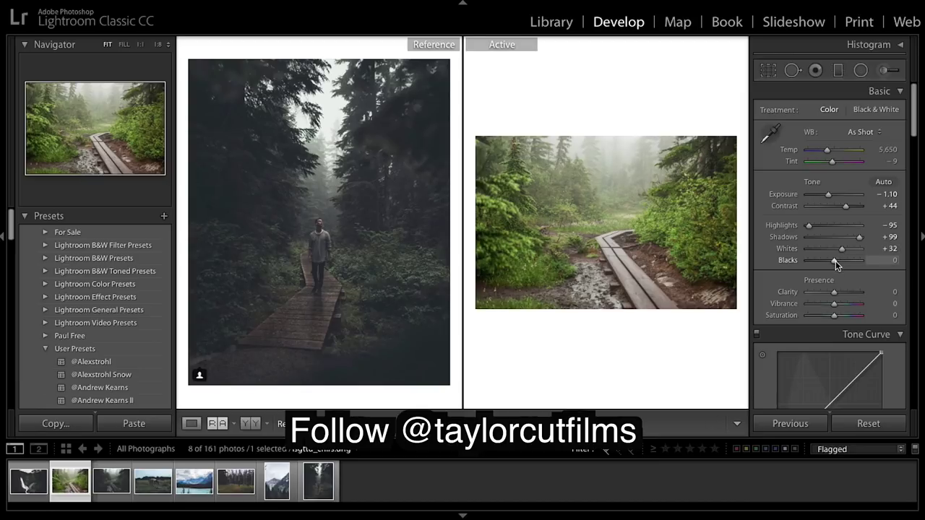
{"action": "left_click_drag", "start_coordinate": [835, 261], "coordinate": [812, 263]}
- Lower Clarity to −20 and Saturation to −15 in the Basic panel
{"action": "scroll", "coordinate": [854, 282], "scroll_direction": "down", "scroll_amount": 1}
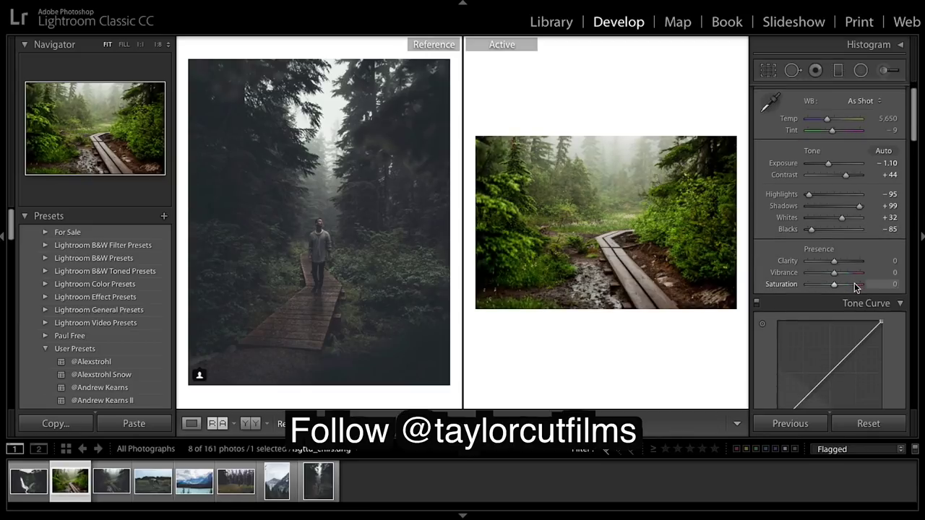
{"action": "scroll", "coordinate": [856, 254], "scroll_direction": "down", "scroll_amount": 1}
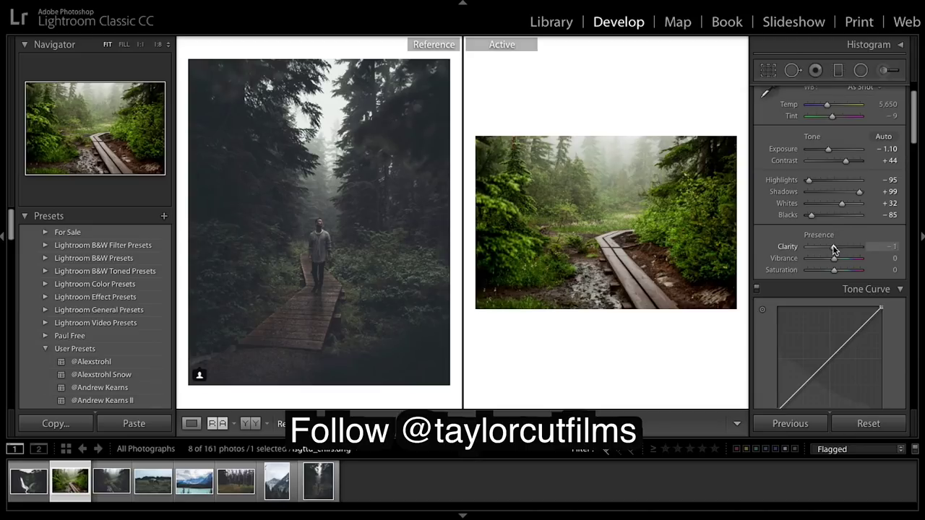
{"action": "left_click_drag", "start_coordinate": [833, 246], "coordinate": [830, 245]}
{"action": "left_click_drag", "start_coordinate": [830, 247], "coordinate": [835, 258]}
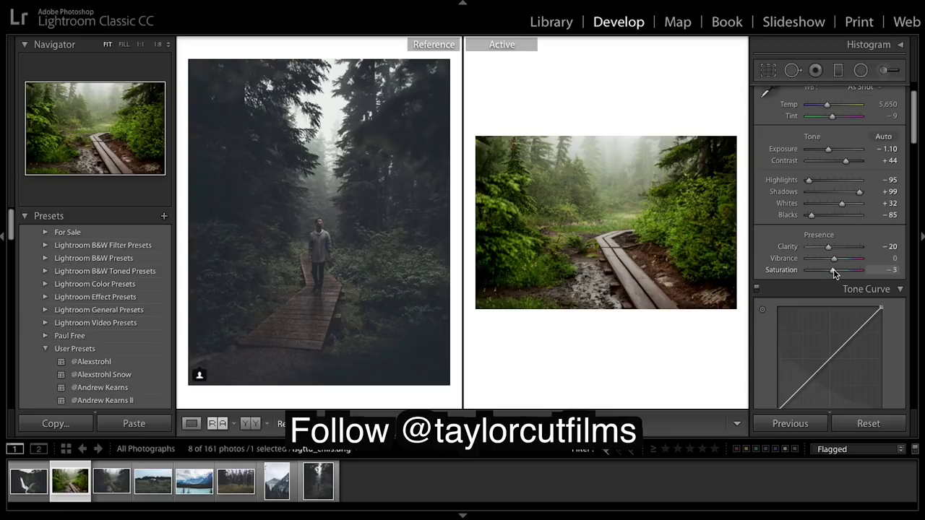
{"action": "left_click_drag", "start_coordinate": [833, 270], "coordinate": [831, 273]}
- Add midtone and highlight points to the RGB tone curve, brightening the midtone slightly
{"action": "scroll", "coordinate": [845, 282], "scroll_direction": "down", "scroll_amount": 4}
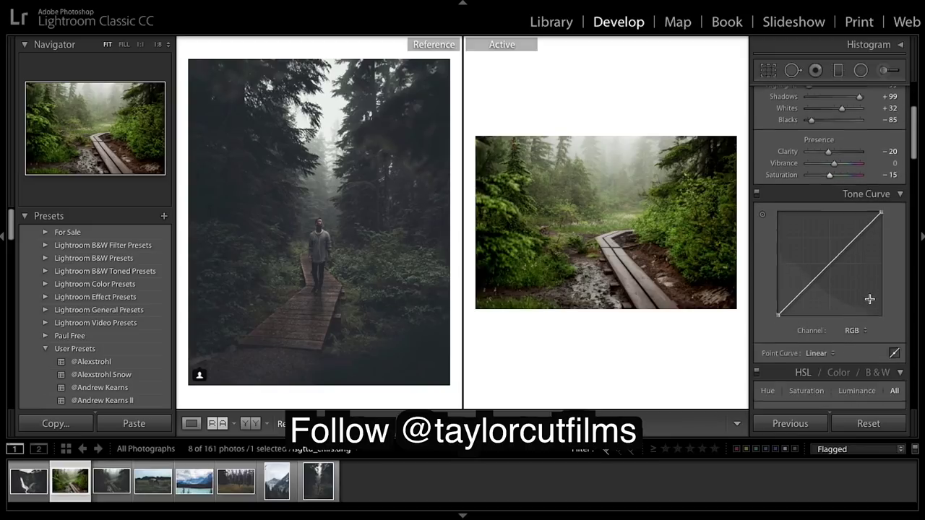
{"action": "left_click", "coordinate": [828, 262]}
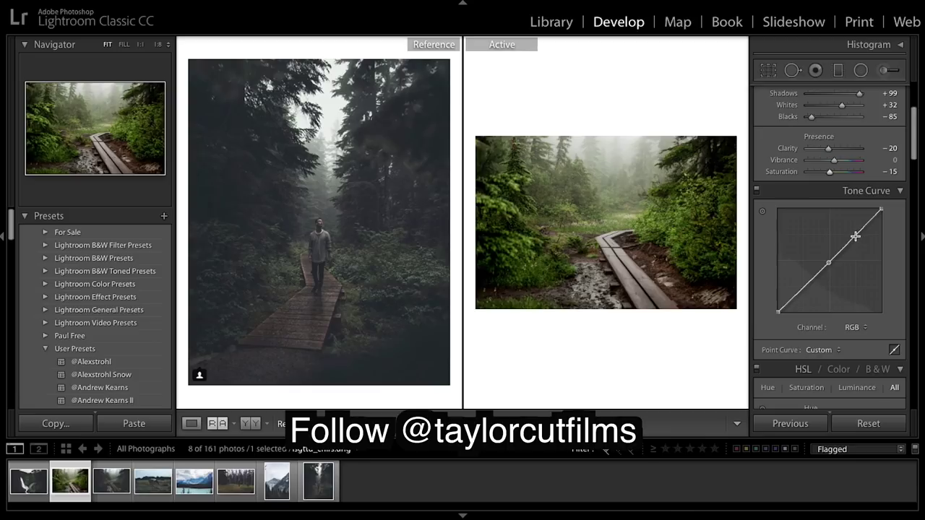
{"action": "left_click", "coordinate": [854, 235]}
{"action": "left_click_drag", "start_coordinate": [829, 265], "coordinate": [856, 235]}
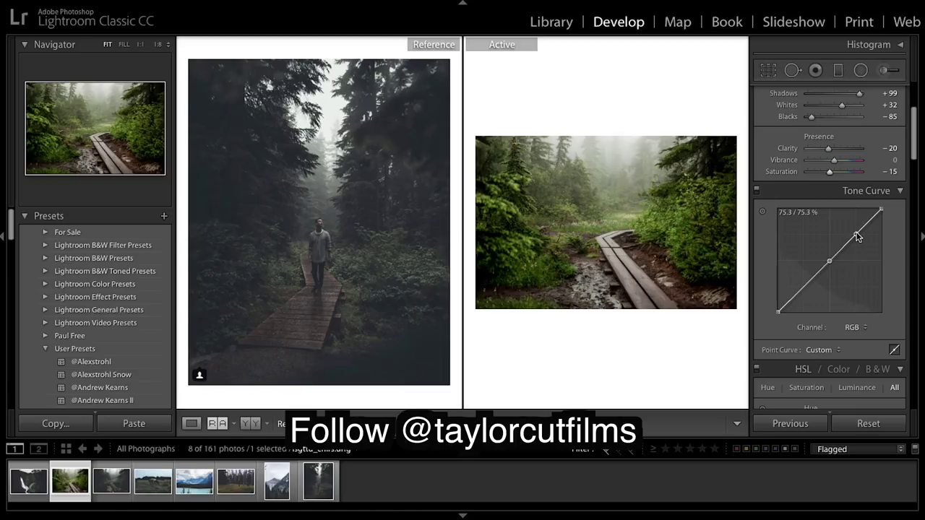
- Add a shadow point, lift the black endpoint for faded shadows, and refine the lower and middle points
{"action": "left_click", "coordinate": [807, 281]}
{"action": "left_click_drag", "start_coordinate": [778, 312], "coordinate": [801, 291]}
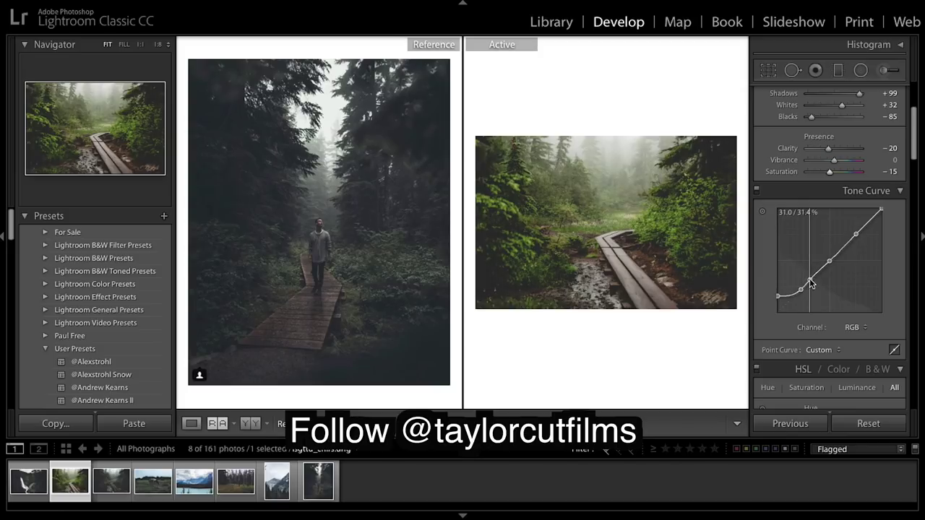
{"action": "left_click_drag", "start_coordinate": [807, 281], "coordinate": [812, 283]}
{"action": "scroll", "coordinate": [886, 303], "scroll_direction": "down", "scroll_amount": 1}
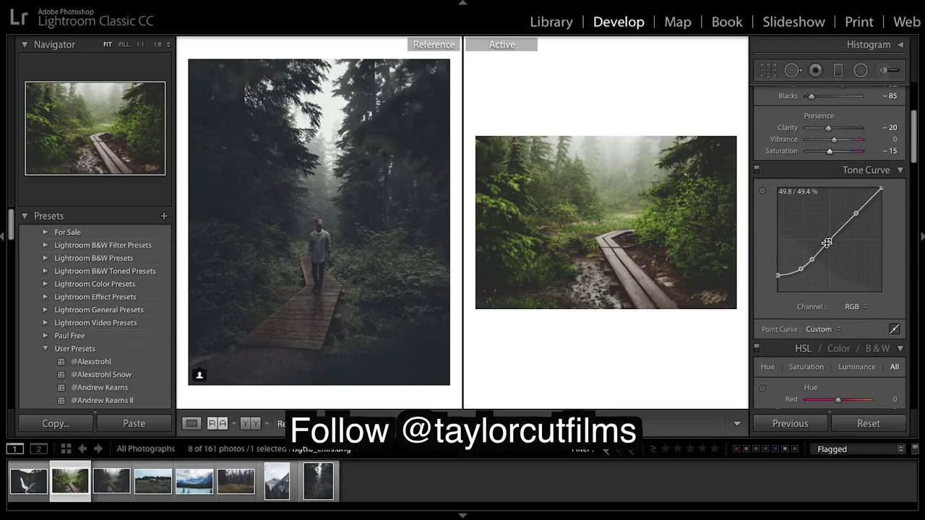
{"action": "left_click_drag", "start_coordinate": [829, 241], "coordinate": [831, 244]}
{"action": "scroll", "coordinate": [848, 258], "scroll_direction": "down", "scroll_amount": 8}
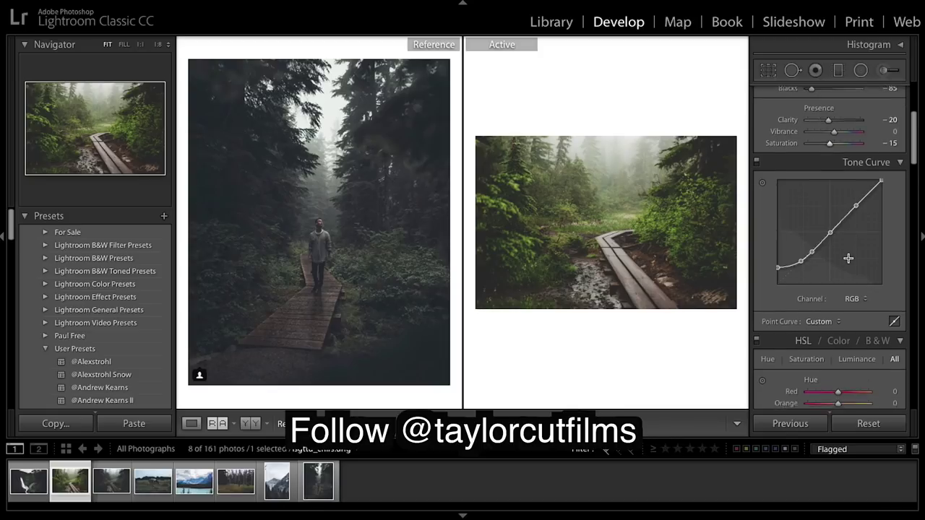
- Set HSL hues to Red −32, Orange +6, Yellow +7, Green +10 and Aqua −2
{"action": "scroll", "coordinate": [847, 257], "scroll_direction": "down", "scroll_amount": 3}
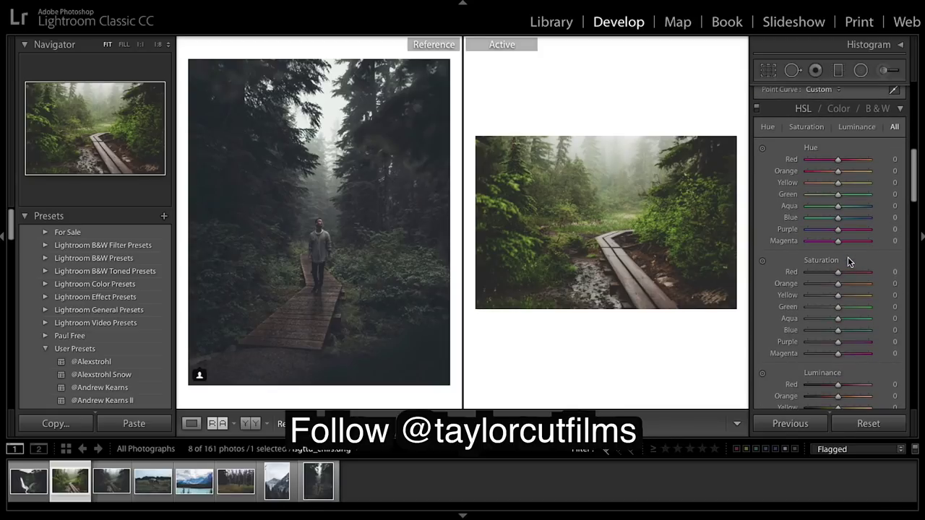
{"action": "left_click_drag", "start_coordinate": [838, 162], "coordinate": [828, 161]}
{"action": "left_click_drag", "start_coordinate": [828, 162], "coordinate": [830, 162]}
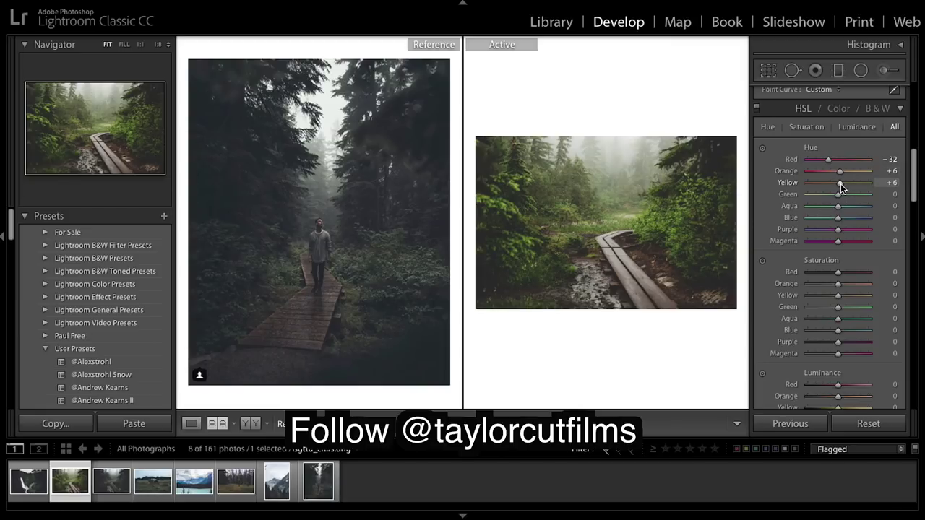
{"action": "key", "text": "Up"}
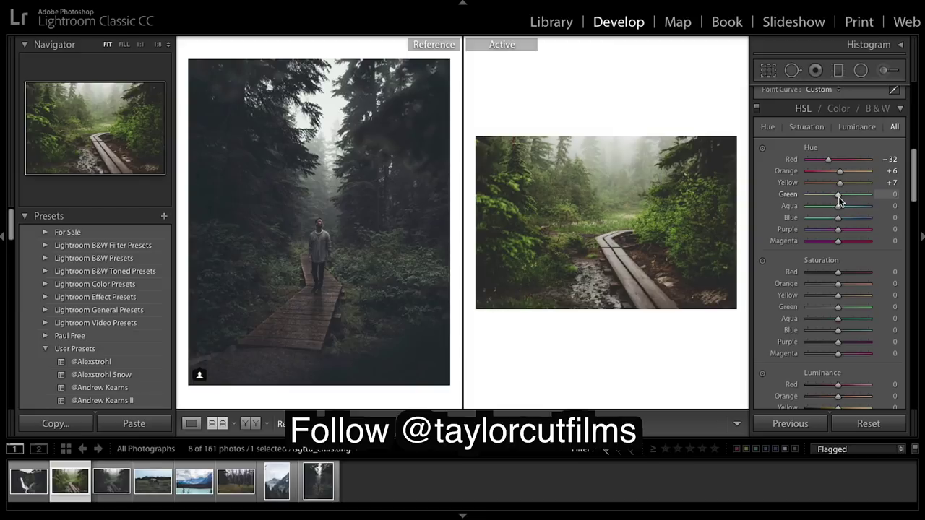
{"action": "left_click_drag", "start_coordinate": [839, 197], "coordinate": [842, 198]}
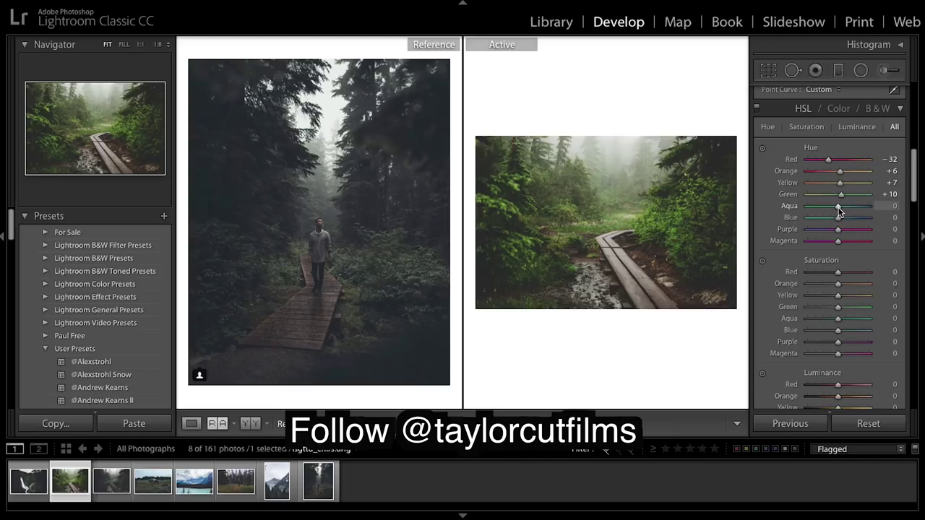
{"action": "left_click_drag", "start_coordinate": [837, 209], "coordinate": [838, 210]}
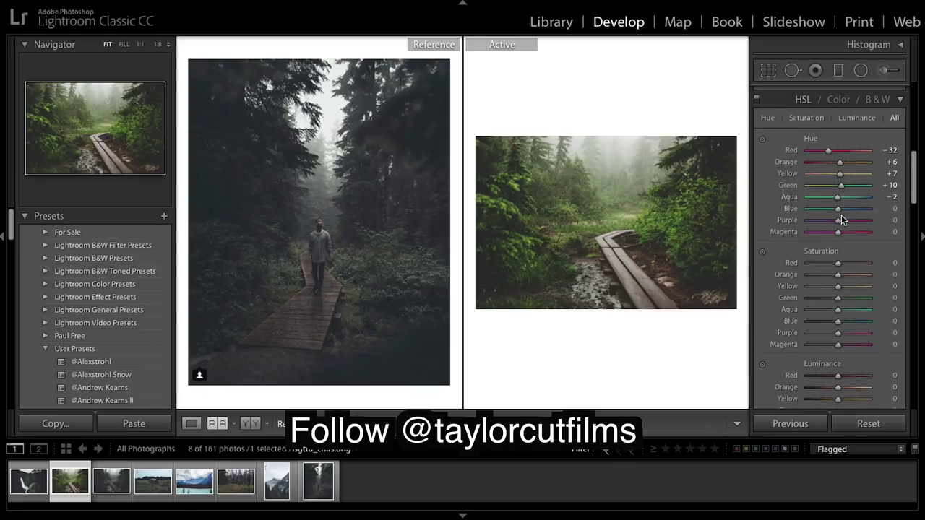
{"action": "scroll", "coordinate": [840, 216], "scroll_direction": "down", "scroll_amount": 3}
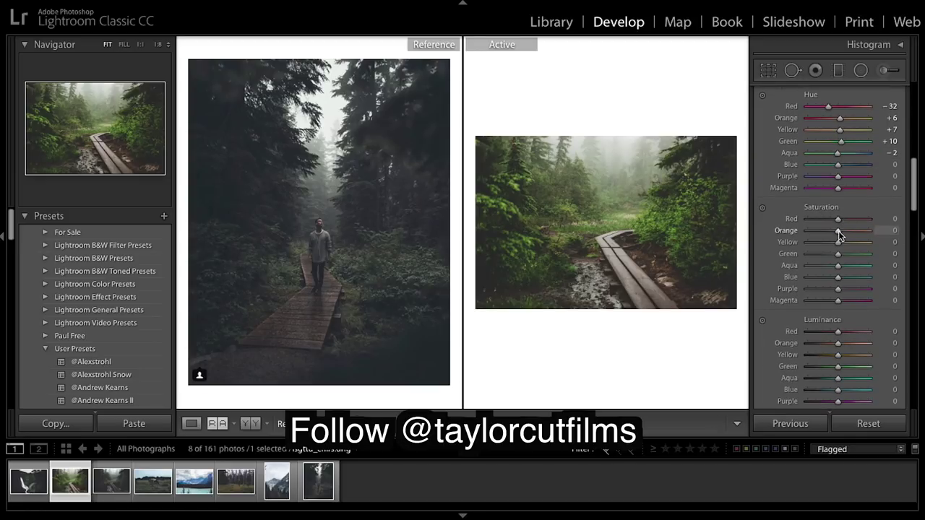
- Set HSL saturation to Orange −2, Yellow −58, Green −100, Aqua −21 and Blue +13
{"action": "left_click_drag", "start_coordinate": [838, 231], "coordinate": [836, 231]}
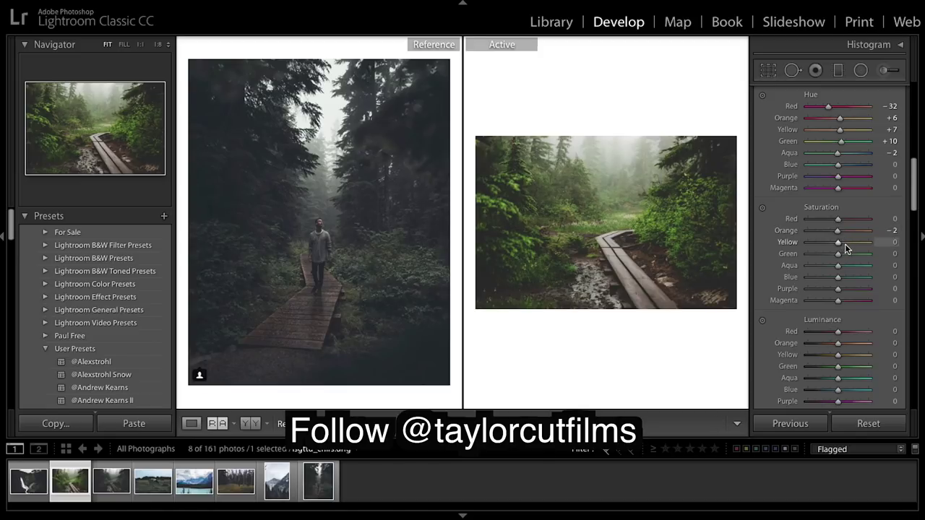
{"action": "left_click_drag", "start_coordinate": [838, 245], "coordinate": [798, 252]}
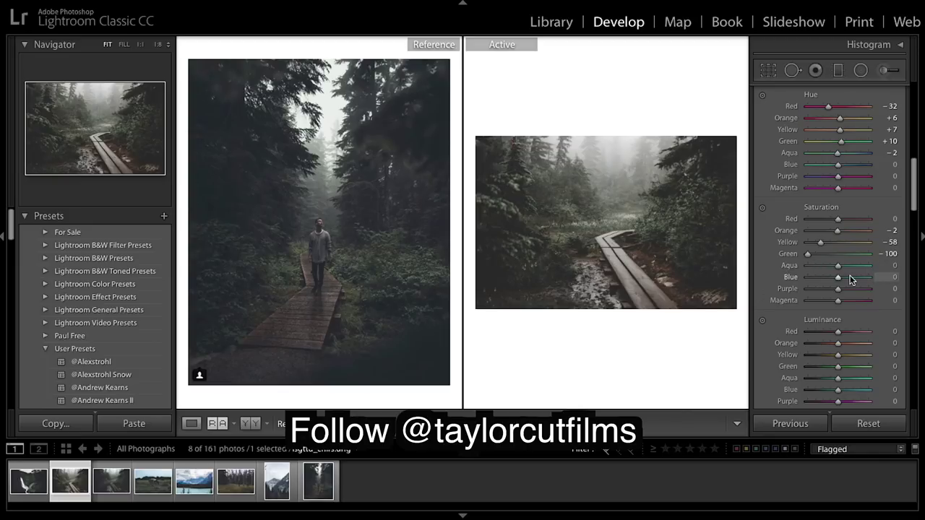
{"action": "left_click_drag", "start_coordinate": [837, 268], "coordinate": [831, 268]}
{"action": "left_click_drag", "start_coordinate": [841, 276], "coordinate": [843, 281]}
{"action": "scroll", "coordinate": [841, 280], "scroll_direction": "down", "scroll_amount": 2}
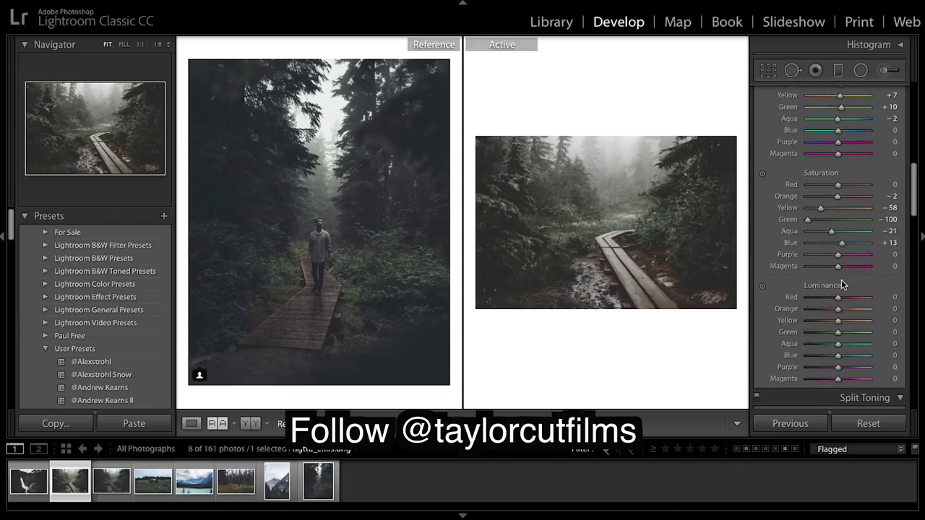
- Set HSL luminance to Red −66, Orange −57, Yellow −58, Green +6 and Aqua +10
{"action": "scroll", "coordinate": [840, 282], "scroll_direction": "down", "scroll_amount": 5}
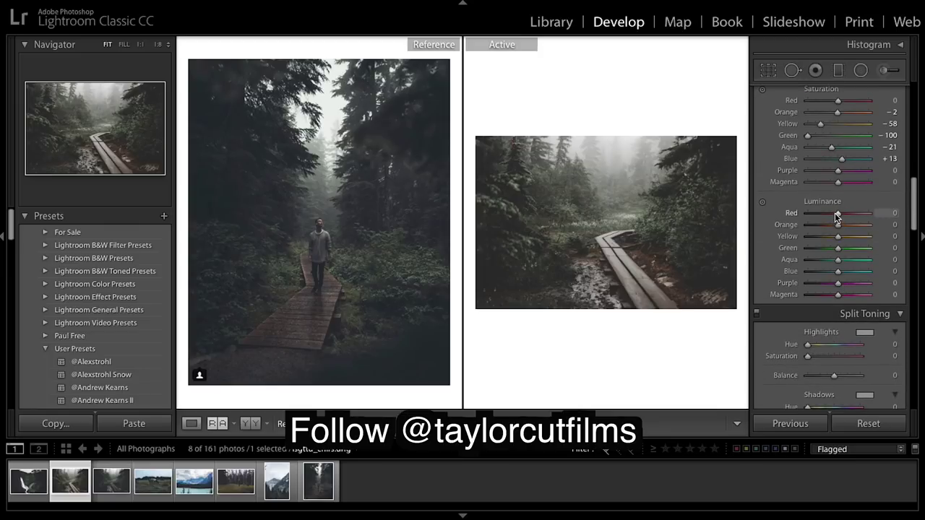
{"action": "left_click_drag", "start_coordinate": [832, 212], "coordinate": [820, 240]}
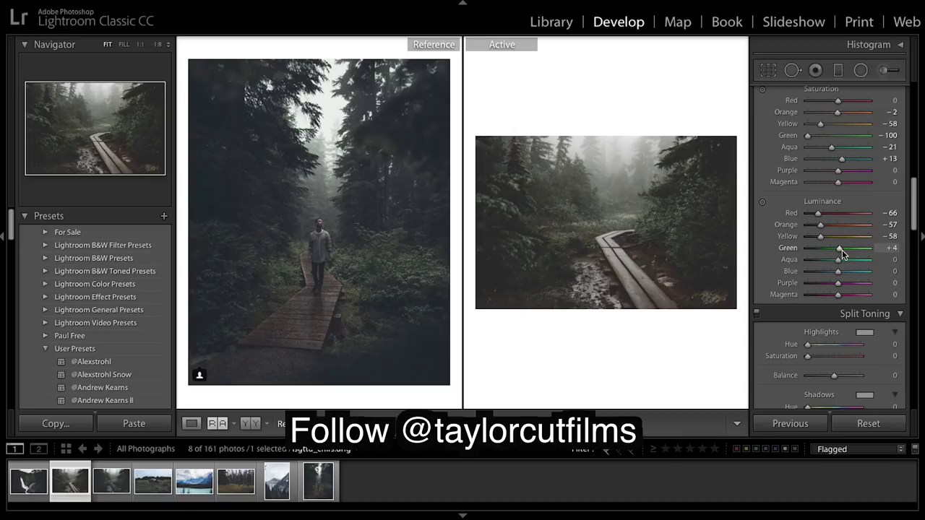
{"action": "left_click", "coordinate": [842, 250]}
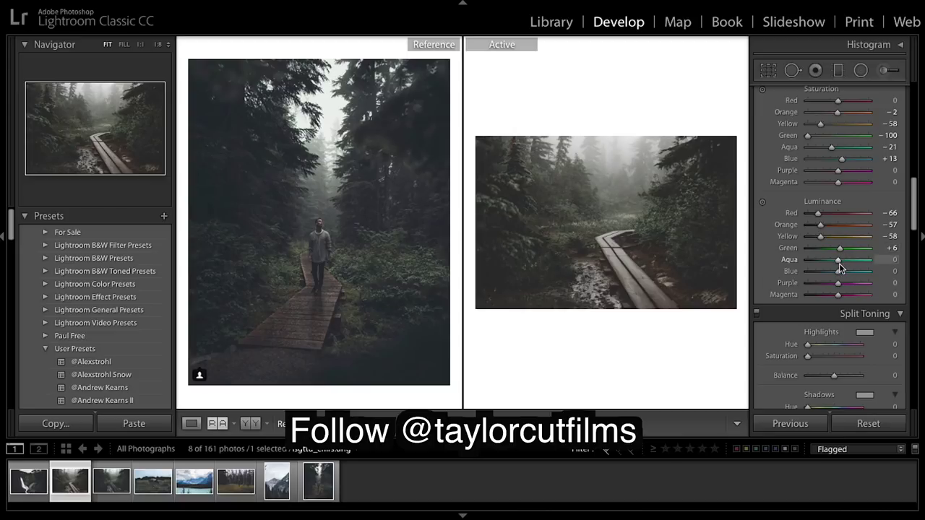
{"action": "left_click_drag", "start_coordinate": [836, 263], "coordinate": [840, 264]}
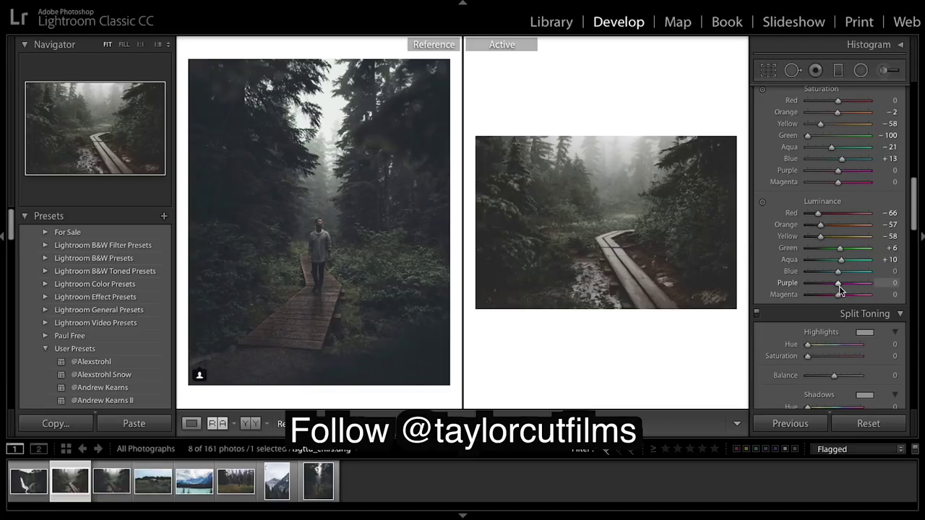
{"action": "scroll", "coordinate": [839, 285], "scroll_direction": "down", "scroll_amount": 3}
{"action": "scroll", "coordinate": [838, 290], "scroll_direction": "down", "scroll_amount": 1}
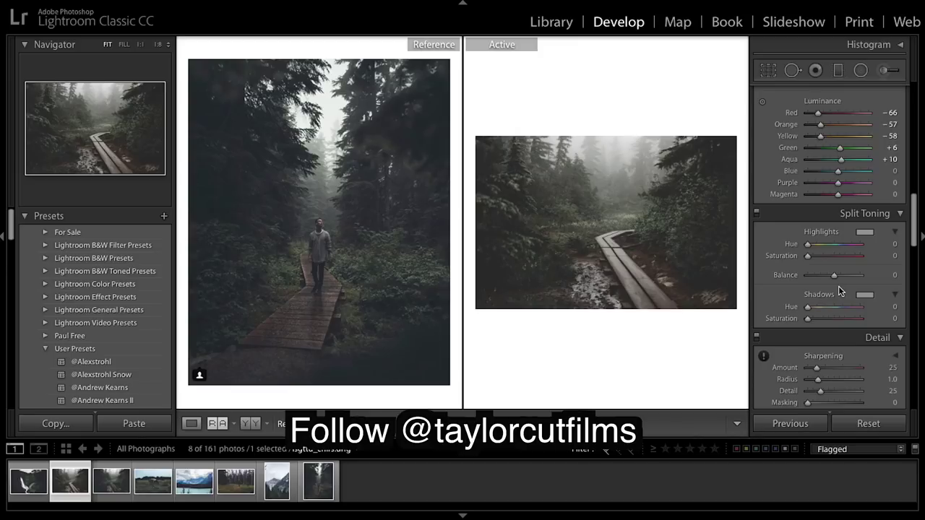
- Set the split-toning highlights to hue 216 with saturation 9
{"action": "left_click", "coordinate": [289, 200]}
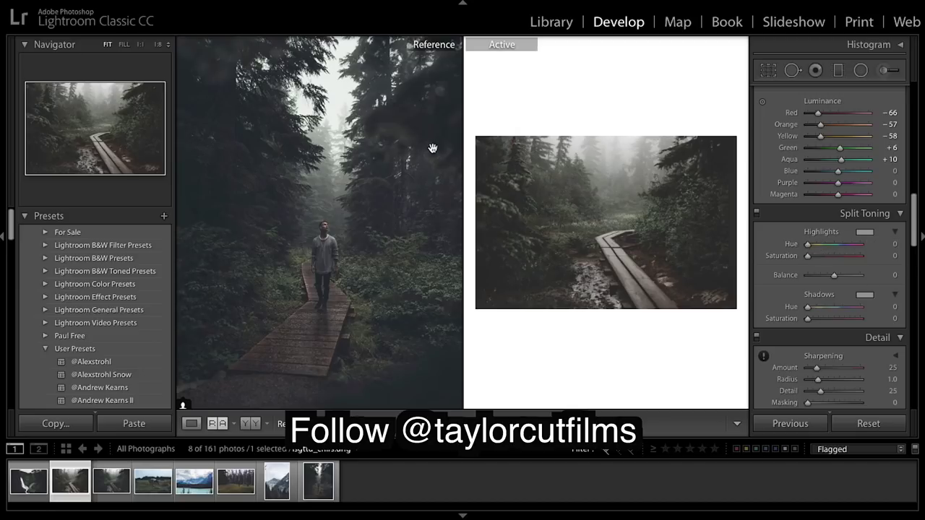
{"action": "mouse_move", "coordinate": [848, 244]}
{"action": "left_mouse_down"}
{"action": "mouse_move", "coordinate": [863, 242]}
{"action": "mouse_move", "coordinate": [839, 249]}
{"action": "left_mouse_up"}
{"action": "left_click_drag", "start_coordinate": [840, 250], "coordinate": [838, 250]}
{"action": "left_click_drag", "start_coordinate": [839, 248], "coordinate": [839, 249]}
{"action": "scroll", "coordinate": [826, 302], "scroll_direction": "down", "scroll_amount": 2}
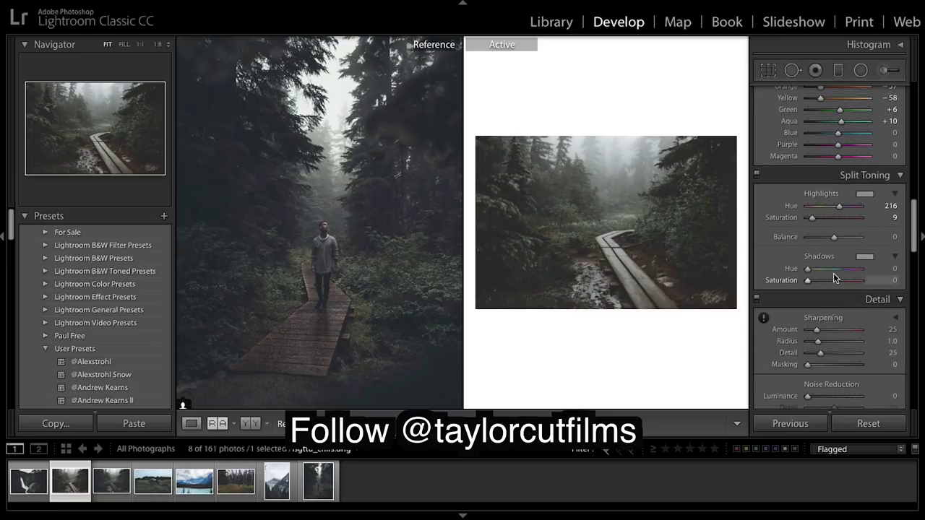
- Set the split-toning shadows to hue 240 with saturation 9
{"action": "left_click", "coordinate": [391, 256]}
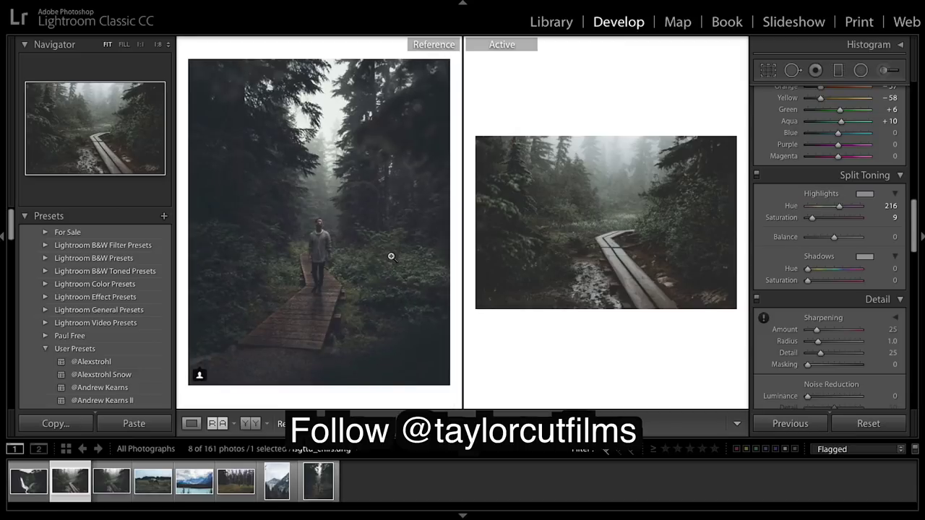
{"action": "left_click", "coordinate": [281, 196]}
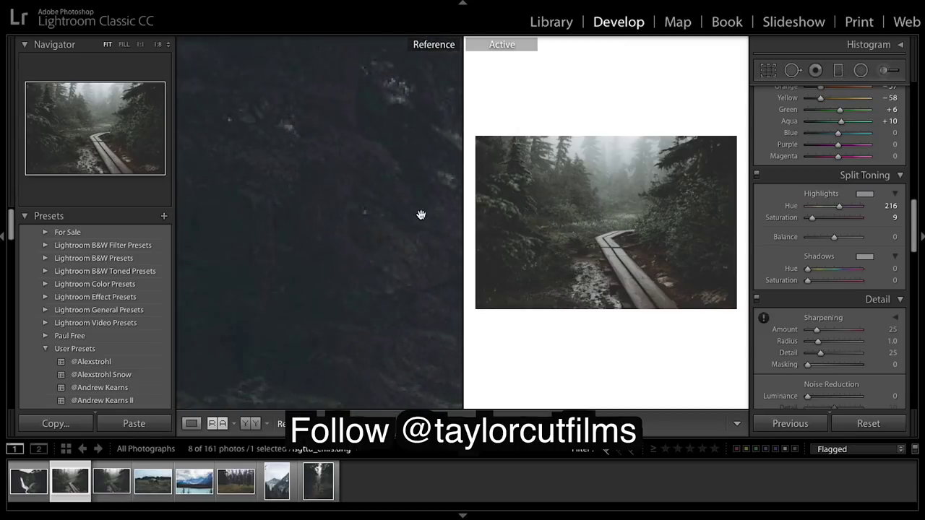
{"action": "left_click", "coordinate": [368, 209]}
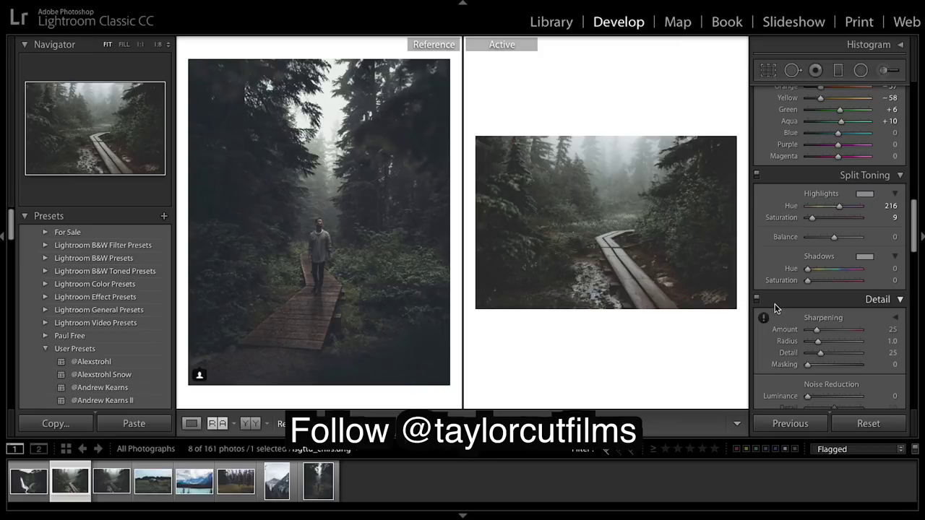
{"action": "left_click_drag", "start_coordinate": [841, 269], "coordinate": [844, 272]}
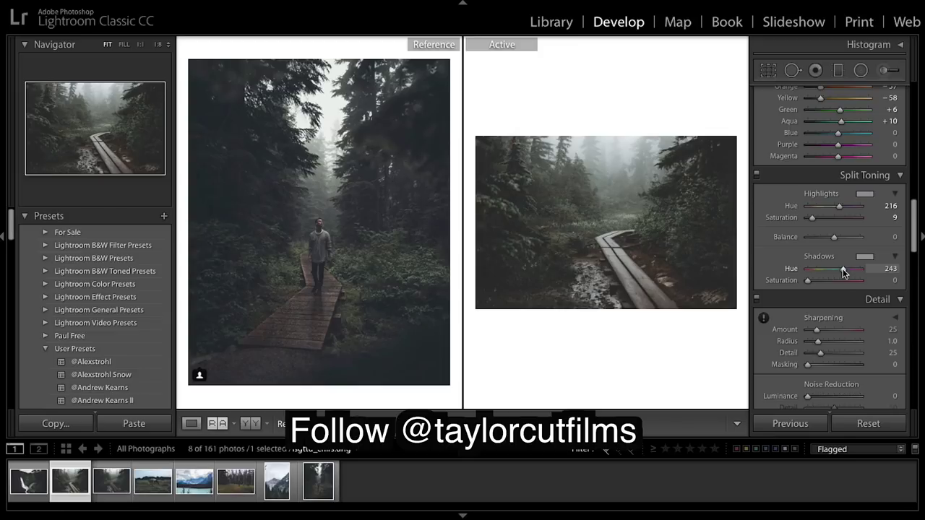
{"action": "left_click_drag", "start_coordinate": [843, 273], "coordinate": [843, 273]}
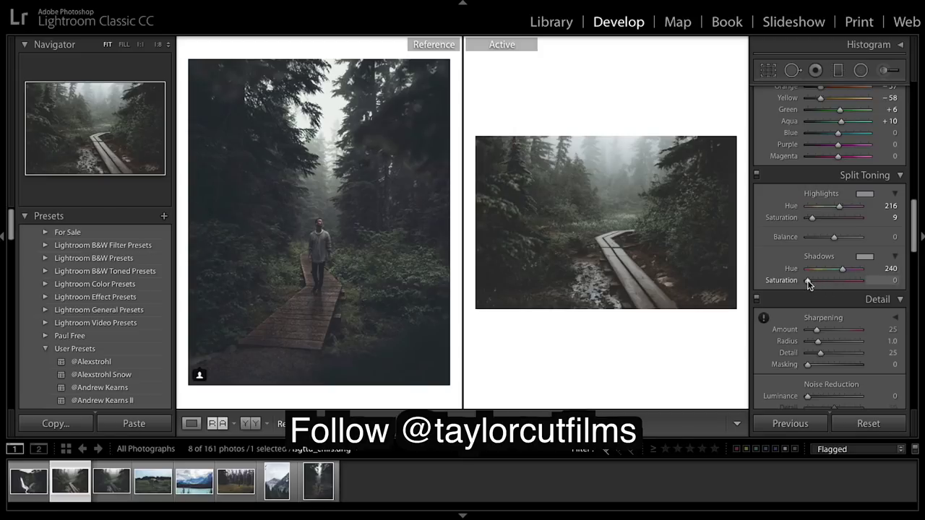
{"action": "left_click_drag", "start_coordinate": [807, 282], "coordinate": [811, 284]}
- Turn the Detail panel's Sharpening Amount down from 25 to 0
{"action": "scroll", "coordinate": [814, 288], "scroll_direction": "down", "scroll_amount": 2}
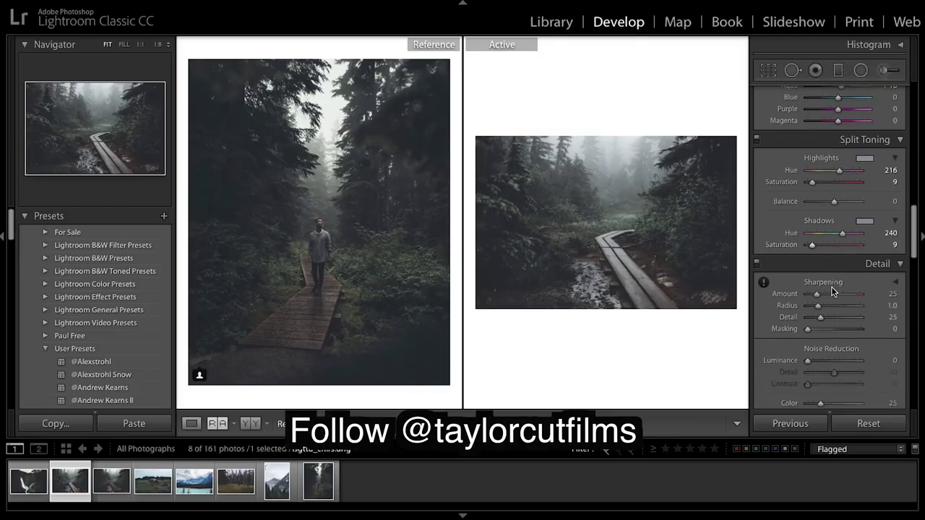
{"action": "left_click_drag", "start_coordinate": [815, 293], "coordinate": [803, 295]}
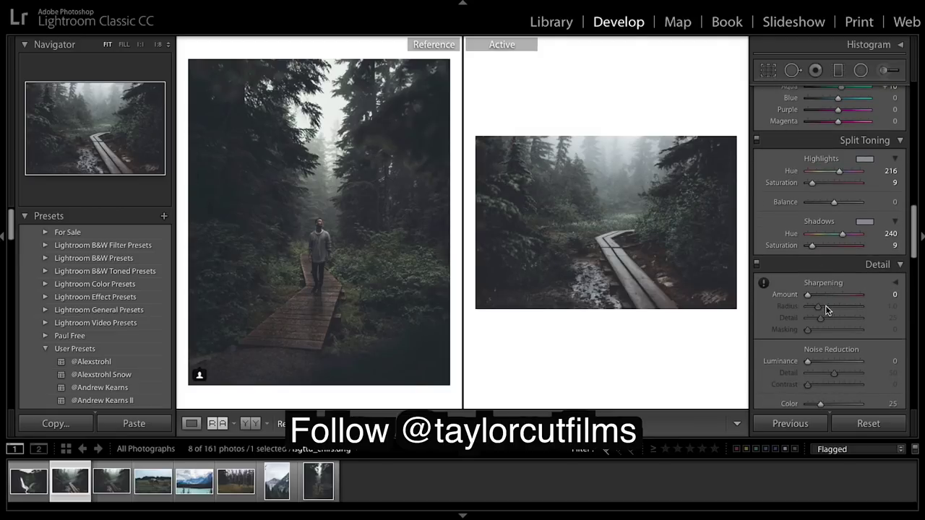
{"action": "scroll", "coordinate": [825, 305], "scroll_direction": "down", "scroll_amount": 13}
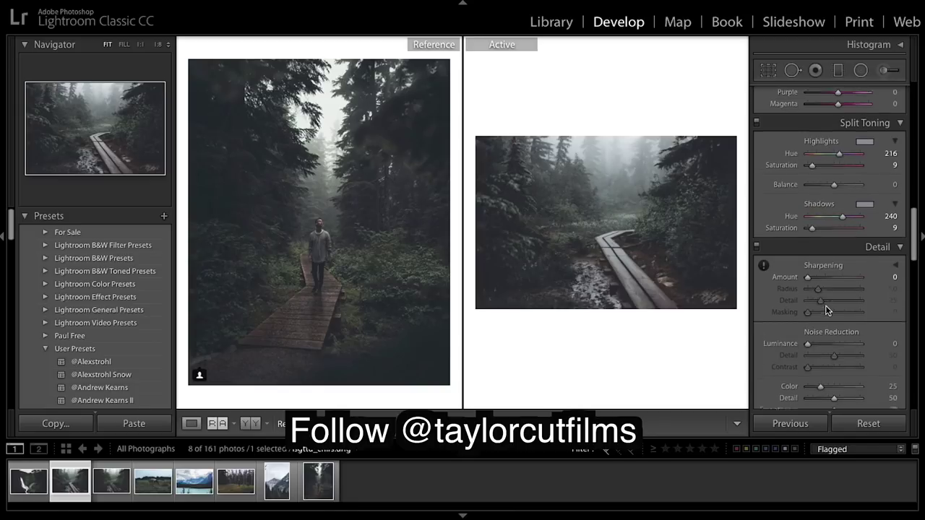
{"action": "scroll", "coordinate": [826, 307], "scroll_direction": "down", "scroll_amount": 7}
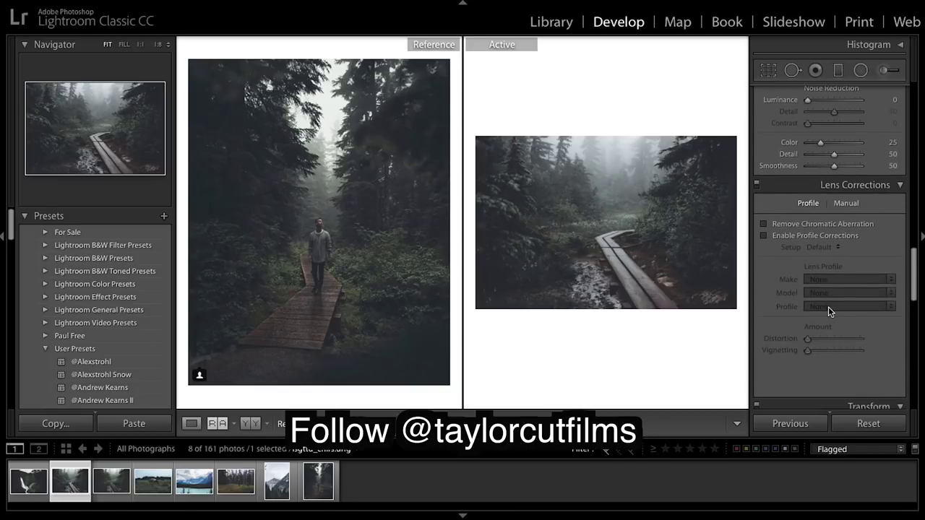
{"action": "scroll", "coordinate": [828, 307], "scroll_direction": "down", "scroll_amount": 16}
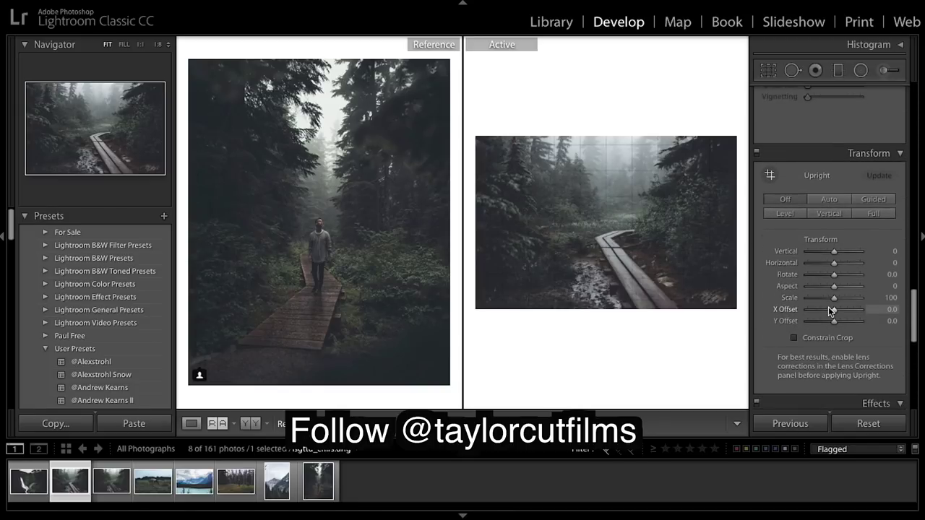
{"action": "scroll", "coordinate": [828, 306], "scroll_direction": "down", "scroll_amount": 4}
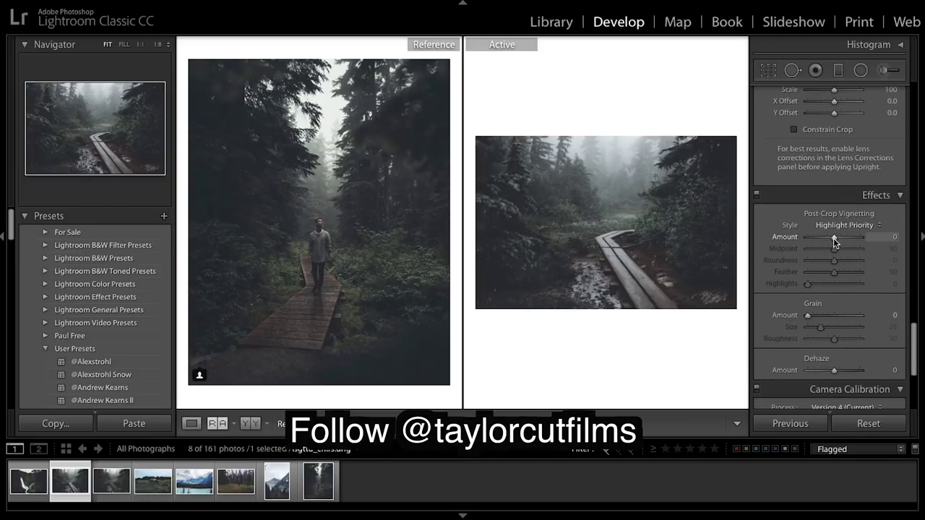
- Set post-crop vignetting to Amount −2, Midpoint 7, Feather 81 and Highlights 79
{"action": "left_click_drag", "start_coordinate": [833, 237], "coordinate": [832, 237]}
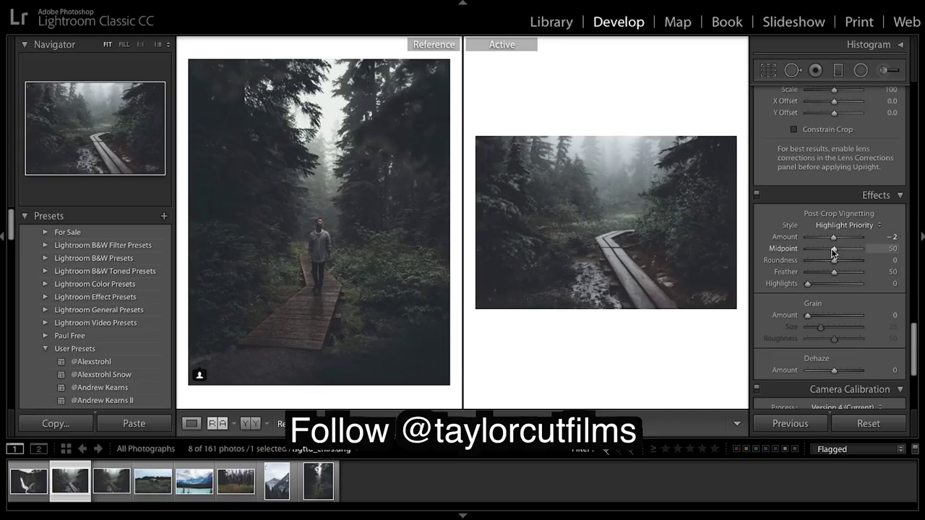
{"action": "left_click_drag", "start_coordinate": [833, 248], "coordinate": [809, 250]}
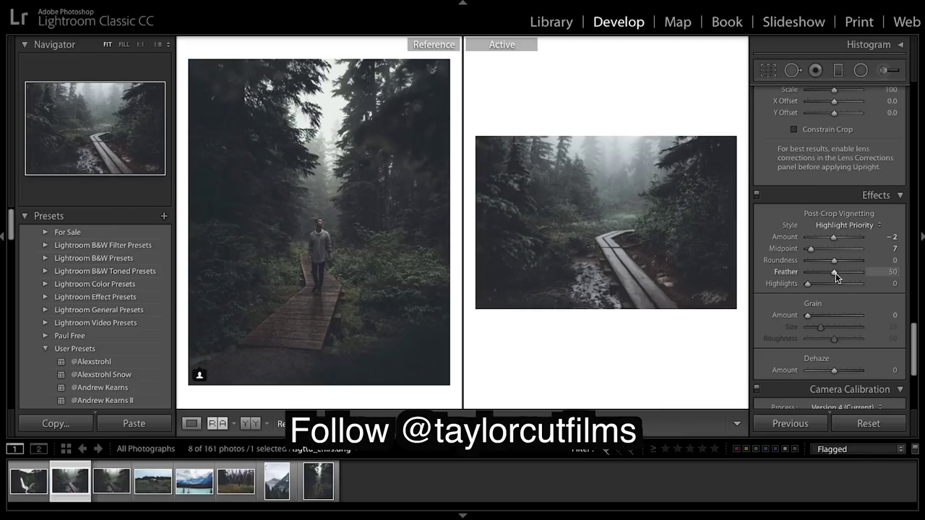
{"action": "mouse_move", "coordinate": [835, 273]}
{"action": "left_mouse_down"}
{"action": "mouse_move", "coordinate": [859, 273]}
{"action": "mouse_move", "coordinate": [851, 273]}
{"action": "left_mouse_up"}
{"action": "left_click_drag", "start_coordinate": [832, 283], "coordinate": [850, 287]}
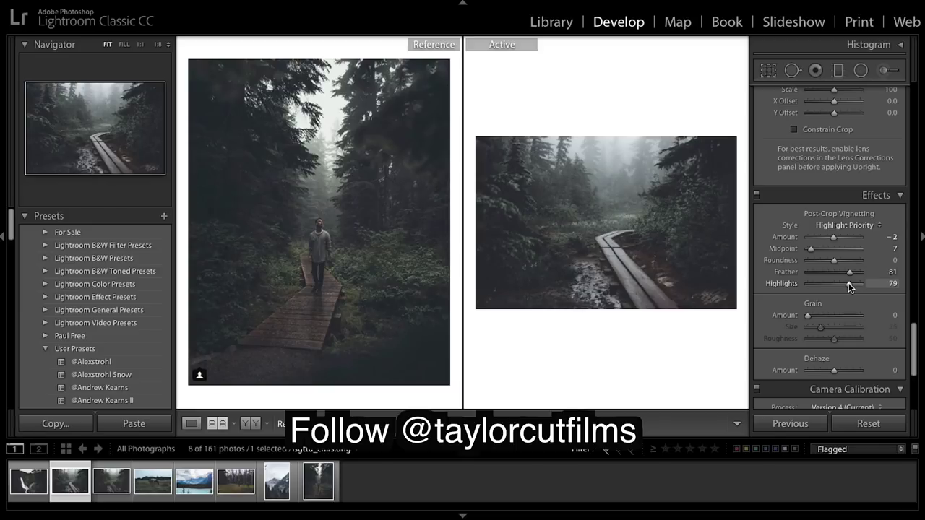
{"action": "scroll", "coordinate": [848, 287], "scroll_direction": "down", "scroll_amount": 3}
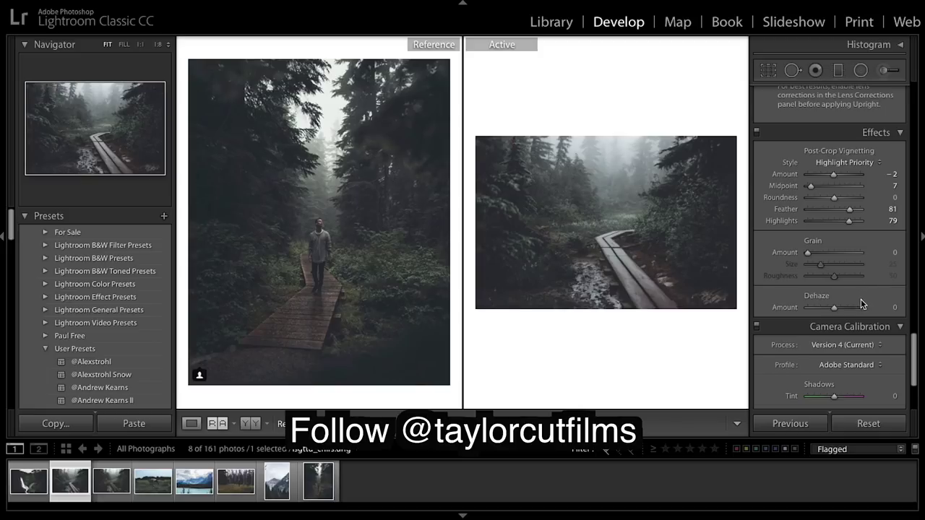
- Set Dehaze to +15 and the Camera Calibration Shadows Tint to +10
{"action": "left_click_drag", "start_coordinate": [834, 307], "coordinate": [838, 309]}
{"action": "scroll", "coordinate": [865, 287], "scroll_direction": "down", "scroll_amount": 3}
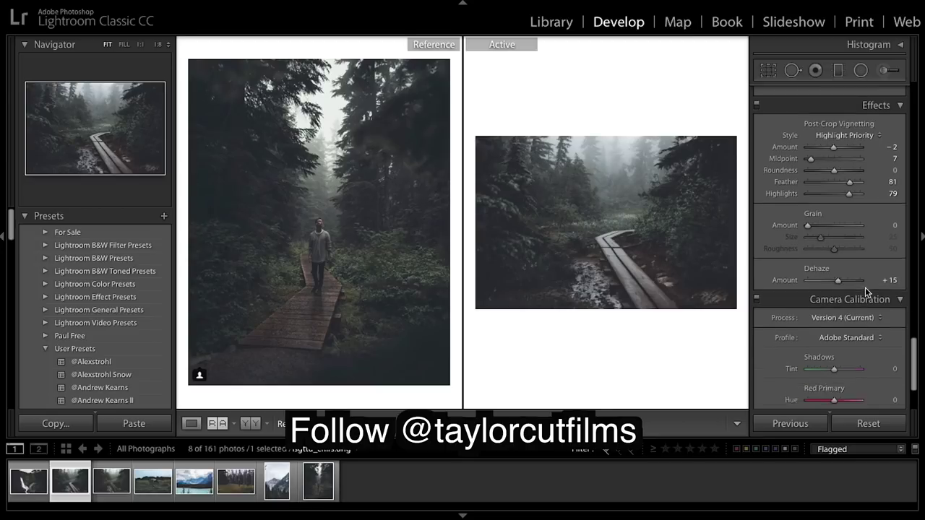
{"action": "scroll", "coordinate": [845, 297], "scroll_direction": "down", "scroll_amount": 1}
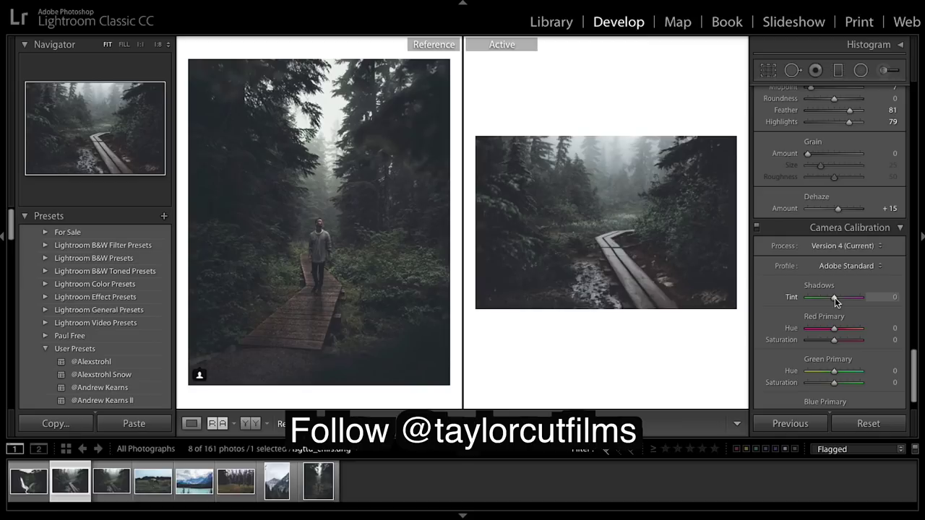
{"action": "left_click_drag", "start_coordinate": [835, 302], "coordinate": [838, 303]}
- Raise HSL Yellow saturation from -58 to -33, briefly testing it at maximum first
{"action": "scroll", "coordinate": [805, 230], "scroll_direction": "up", "scroll_amount": 10}
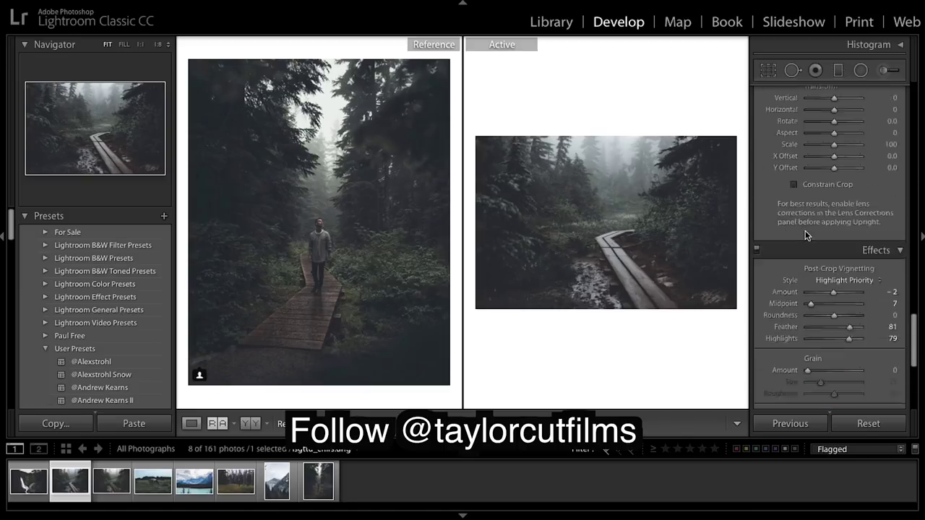
{"action": "scroll", "coordinate": [805, 232], "scroll_direction": "up", "scroll_amount": 2}
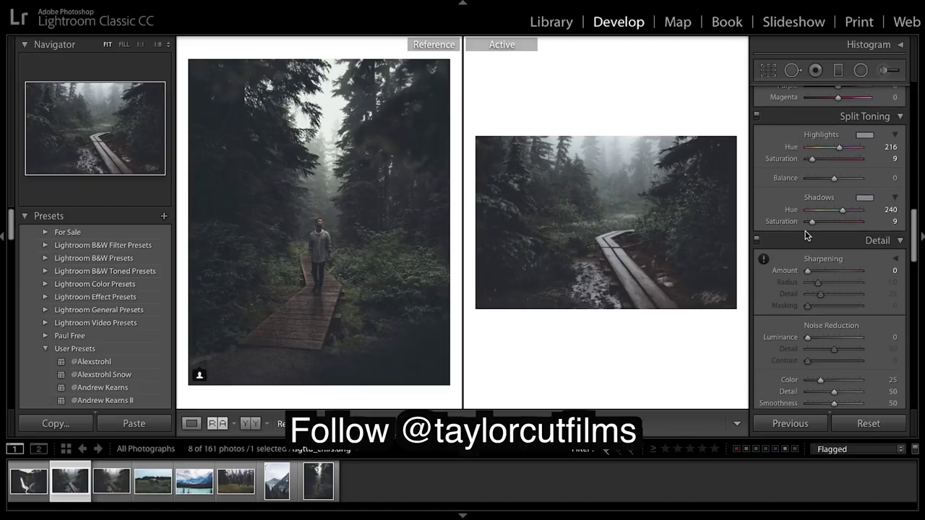
{"action": "scroll", "coordinate": [806, 235], "scroll_direction": "up", "scroll_amount": 6}
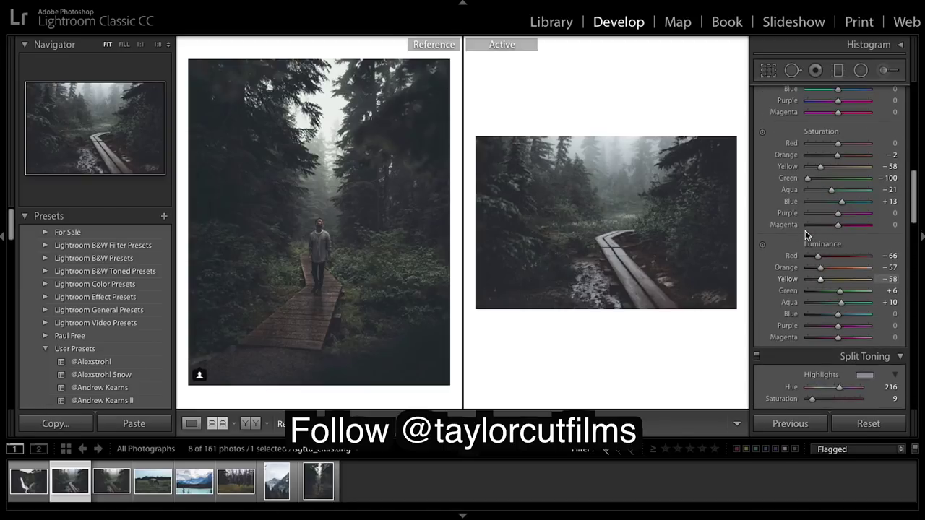
{"action": "scroll", "coordinate": [804, 230], "scroll_direction": "up", "scroll_amount": 2}
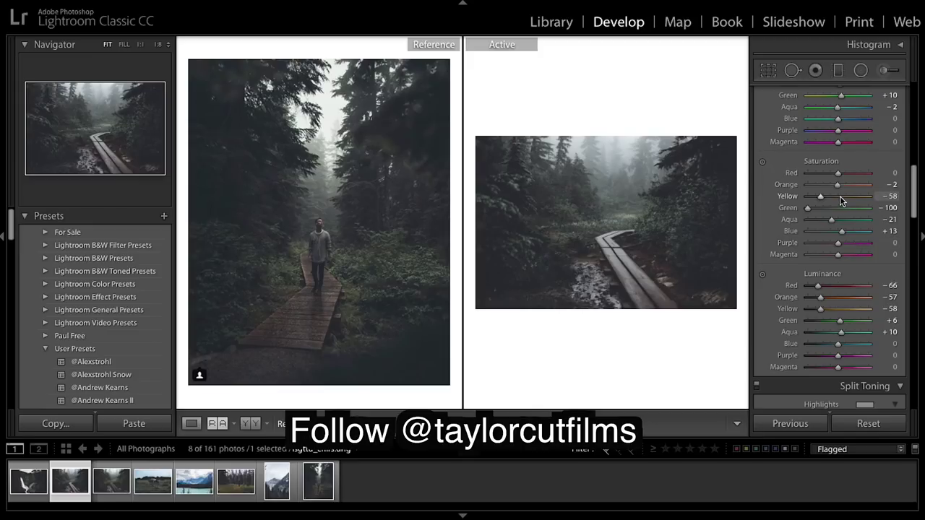
{"action": "left_click_drag", "start_coordinate": [820, 197], "coordinate": [827, 197]}
{"action": "left_click_drag", "start_coordinate": [828, 196], "coordinate": [887, 206]}
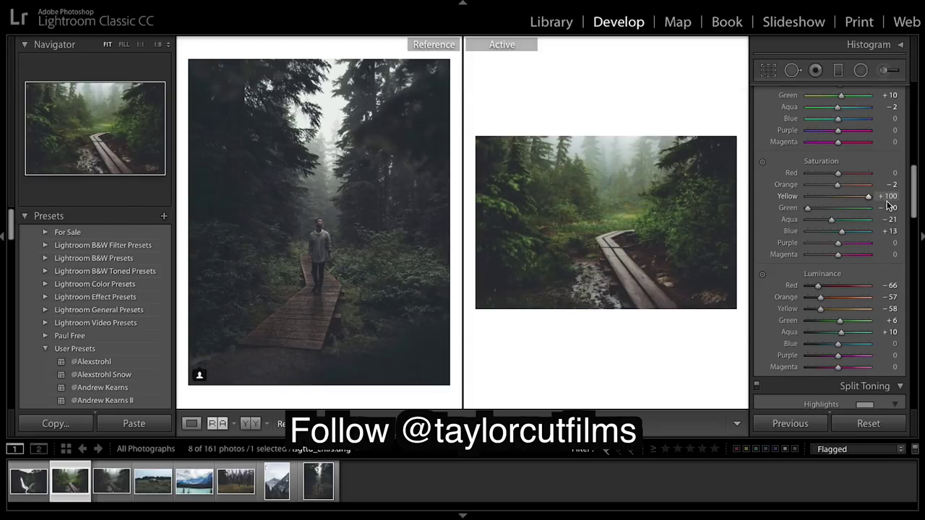
{"action": "left_click_drag", "start_coordinate": [887, 206], "coordinate": [832, 204]}
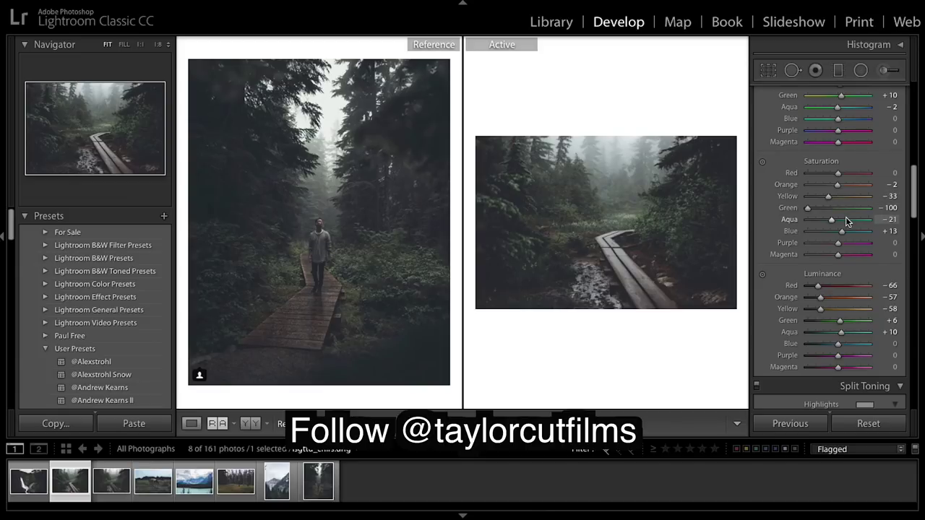
{"action": "scroll", "coordinate": [847, 222], "scroll_direction": "down", "scroll_amount": 1}
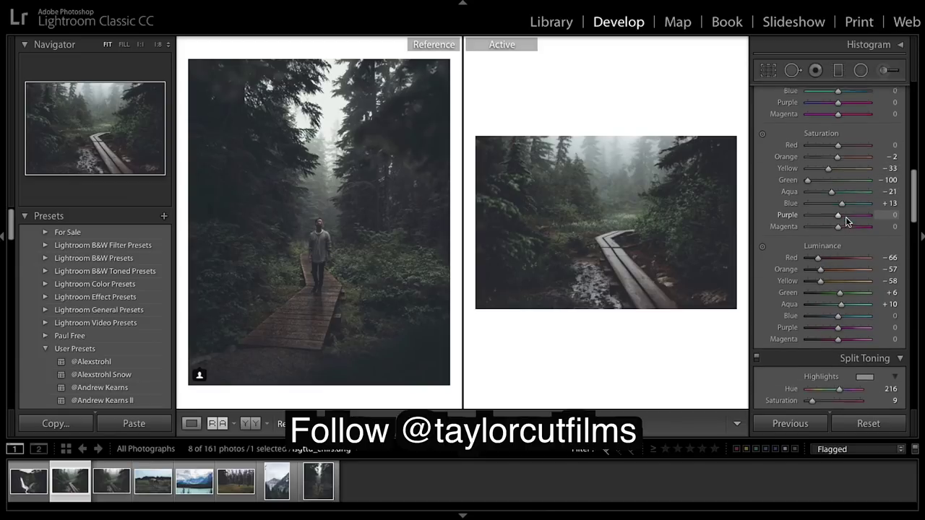
{"action": "scroll", "coordinate": [847, 222], "scroll_direction": "down", "scroll_amount": 10}
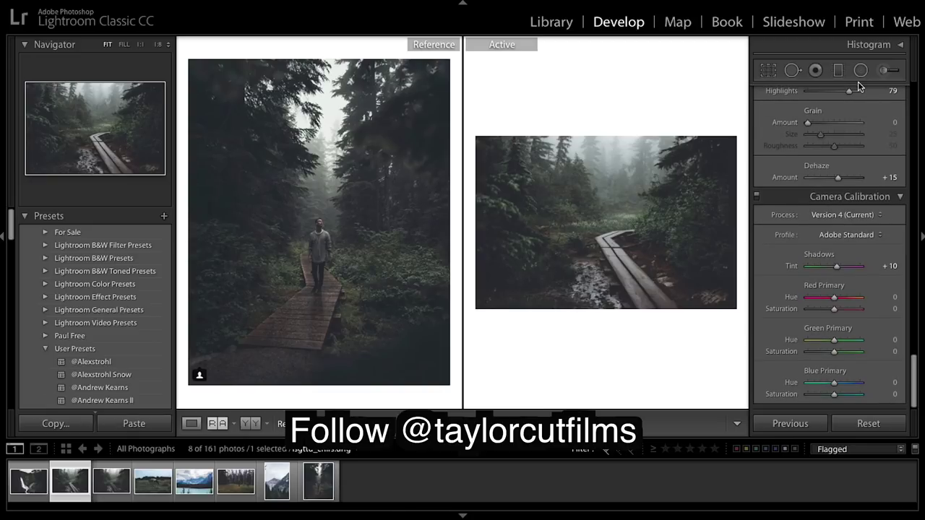
- Add a widened graduated filter over the top-left with effects cleared and Exposure -0.37
{"action": "left_click", "coordinate": [838, 70]}
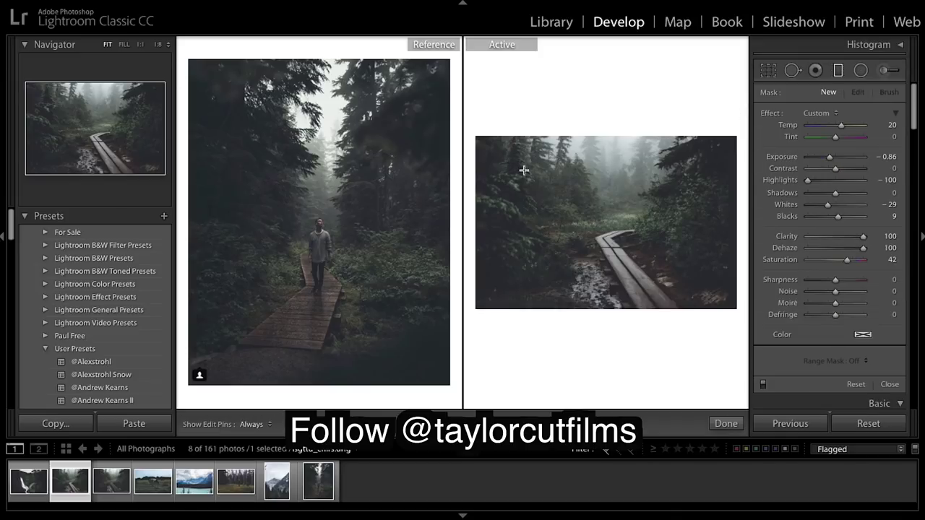
{"action": "left_click_drag", "start_coordinate": [509, 160], "coordinate": [540, 233]}
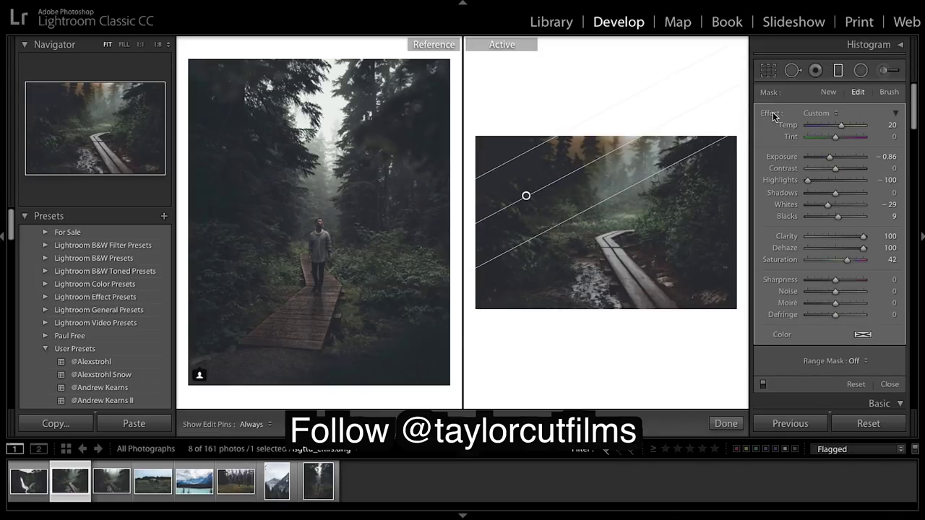
{"action": "double_click", "coordinate": [771, 114]}
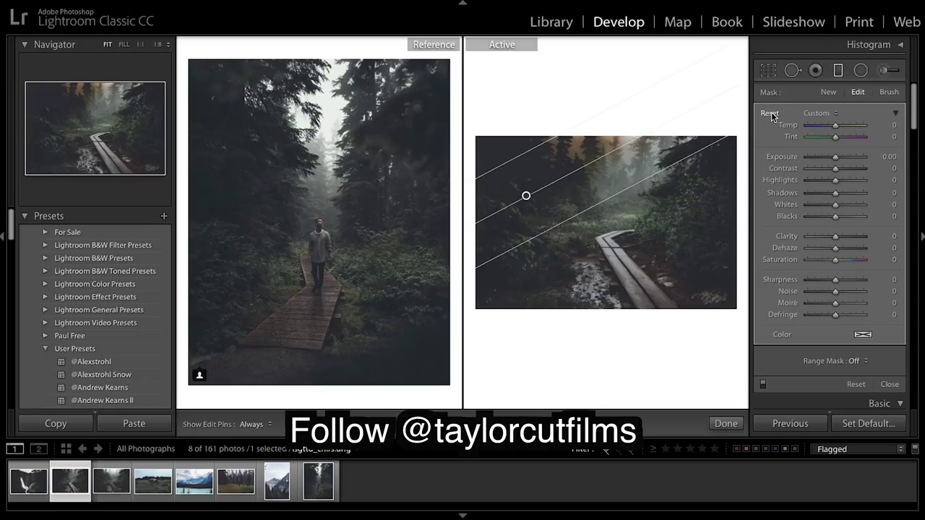
{"action": "left_click", "coordinate": [833, 157]}
{"action": "left_click_drag", "start_coordinate": [834, 157], "coordinate": [833, 157]}
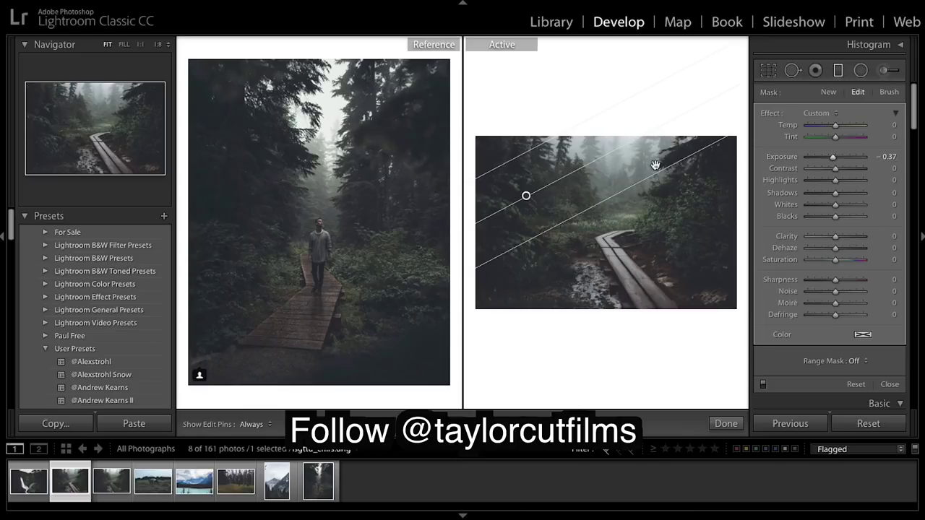
{"action": "left_click_drag", "start_coordinate": [547, 235], "coordinate": [575, 255]}
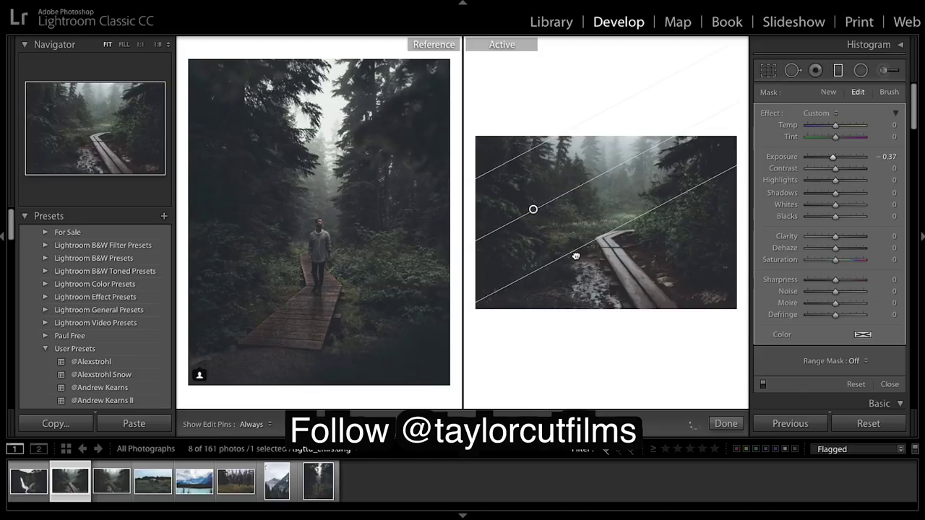
{"action": "left_click", "coordinate": [725, 424]}
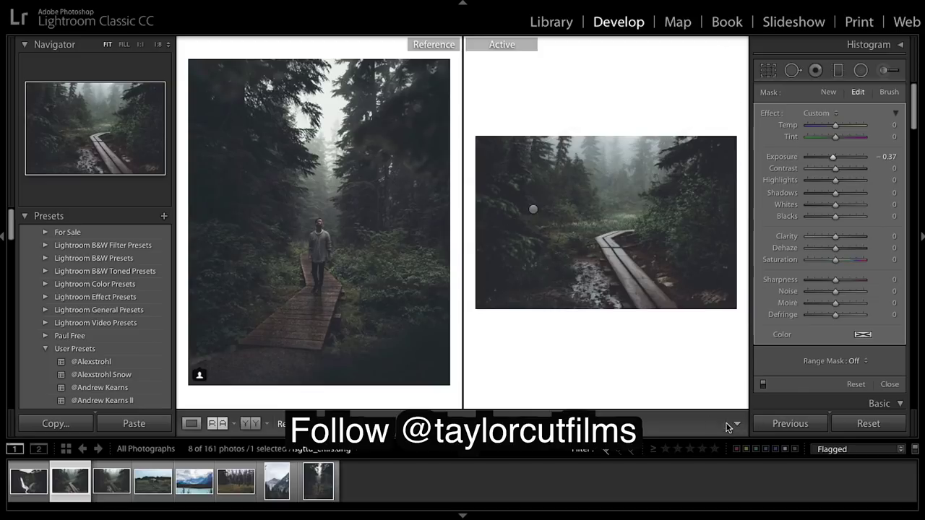
- Draw a second graduated filter over the bottom-left foreground, reset it, and set Exposure -0.99
{"action": "left_click", "coordinate": [836, 72]}
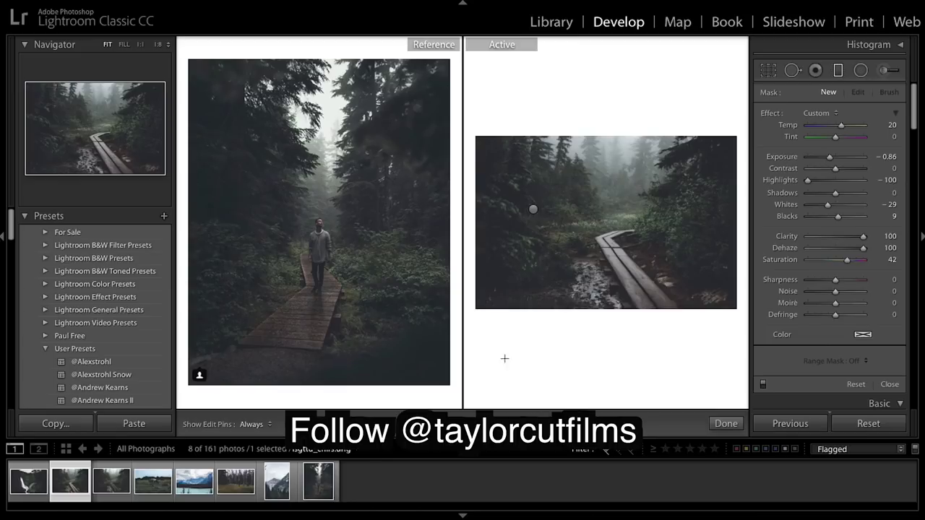
{"action": "left_click_drag", "start_coordinate": [498, 309], "coordinate": [514, 260]}
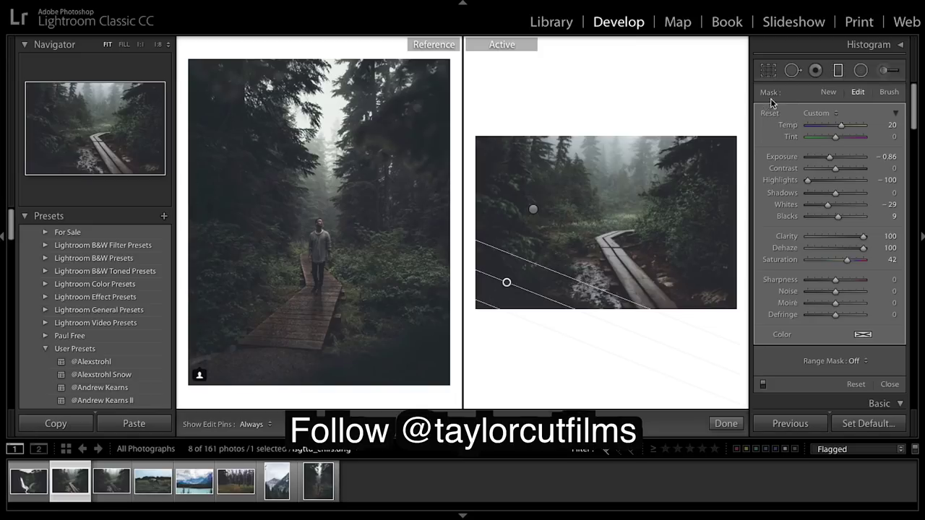
{"action": "left_click", "coordinate": [770, 116], "text": "alt"}
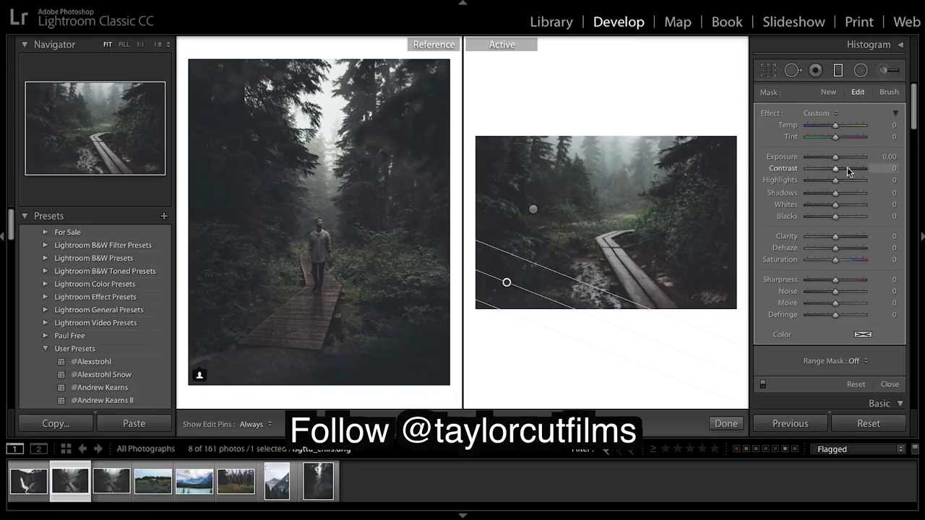
{"action": "left_click_drag", "start_coordinate": [835, 158], "coordinate": [828, 157]}
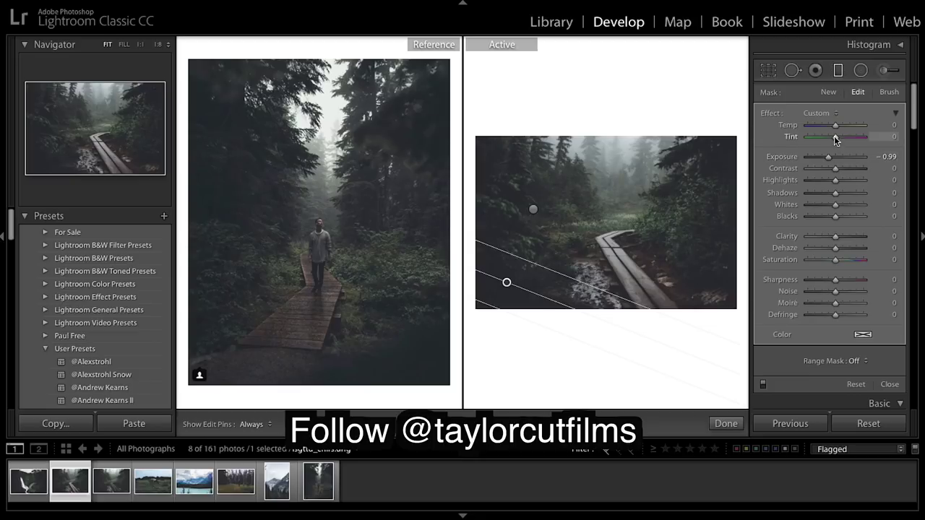
{"action": "left_click", "coordinate": [726, 424]}
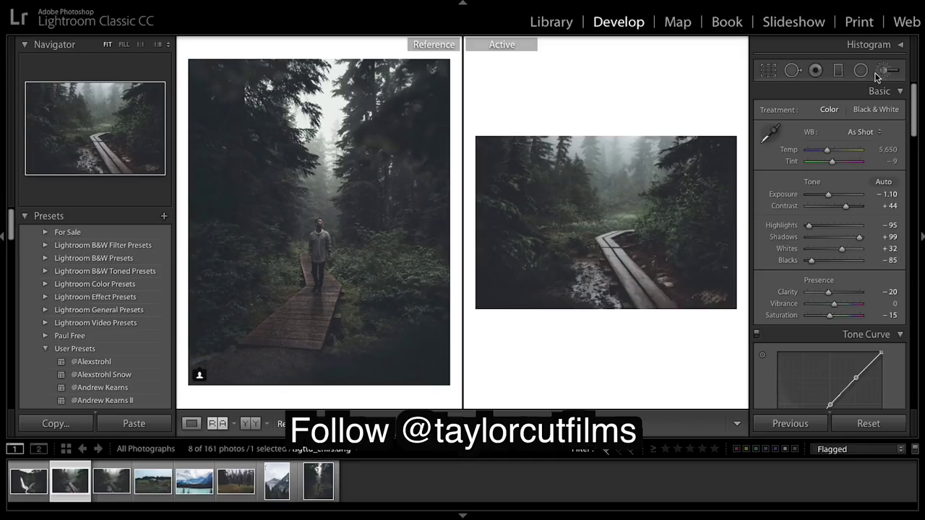
- Select the bottom gradient's pin and shift its Tint toward green to -47
{"action": "key", "text": "m"}
{"action": "left_click", "coordinate": [506, 281]}
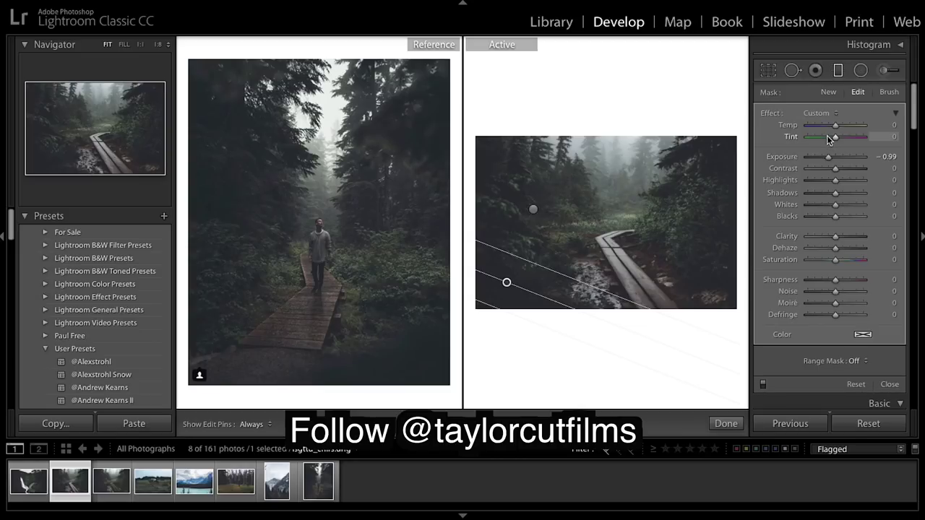
{"action": "left_click_drag", "start_coordinate": [828, 139], "coordinate": [822, 140]}
{"action": "left_click_drag", "start_coordinate": [822, 136], "coordinate": [822, 136]}
{"action": "left_click", "coordinate": [724, 425]}
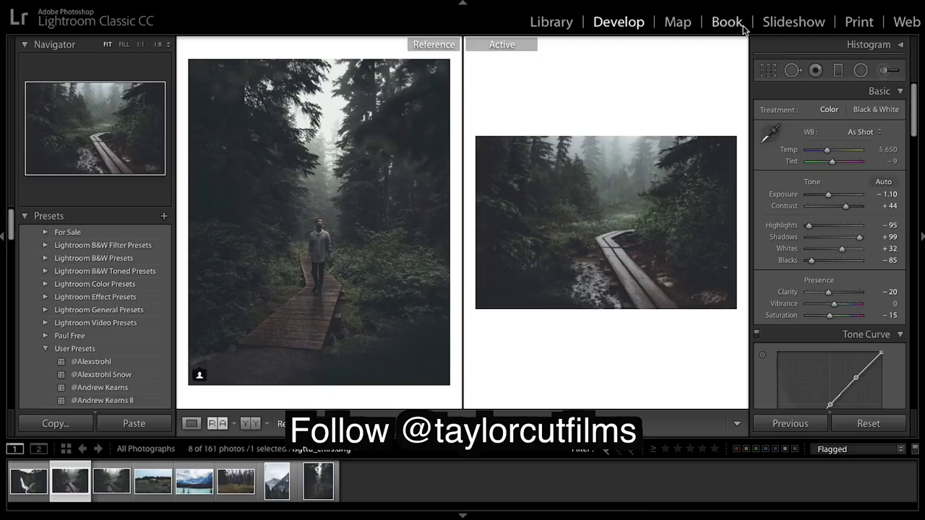
- Place a taller radial ellipse over the misty top centre, reset it, set Highlights 100, Whites 18
{"action": "left_click", "coordinate": [860, 70]}
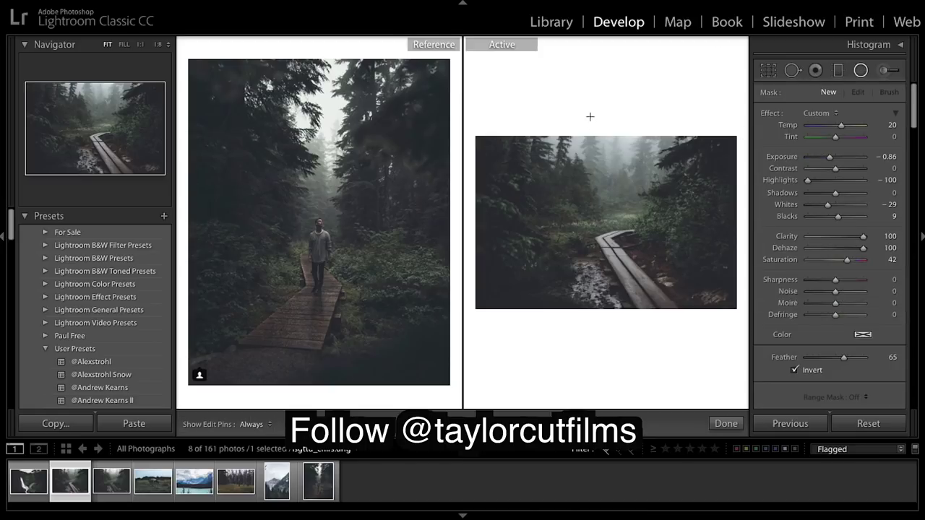
{"action": "left_click_drag", "start_coordinate": [590, 116], "coordinate": [670, 173]}
{"action": "left_click_drag", "start_coordinate": [590, 116], "coordinate": [619, 128]}
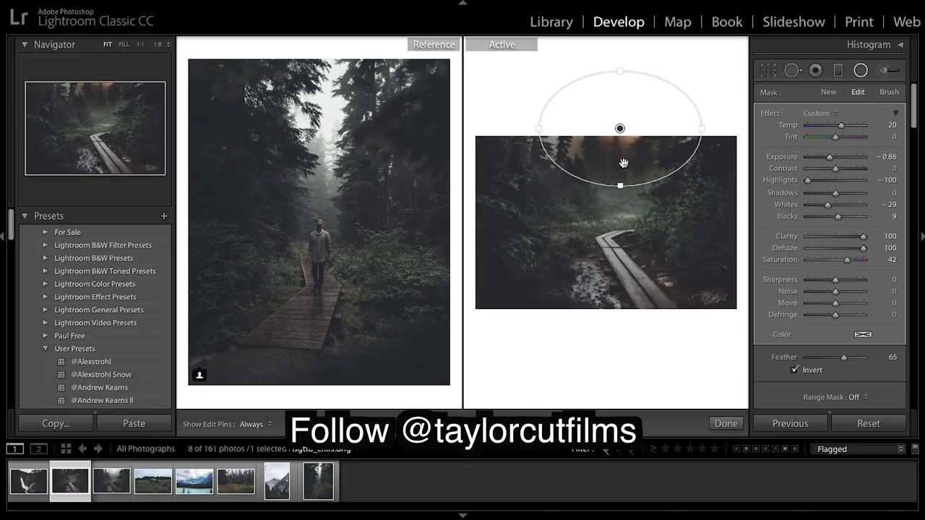
{"action": "left_click_drag", "start_coordinate": [619, 187], "coordinate": [619, 198]}
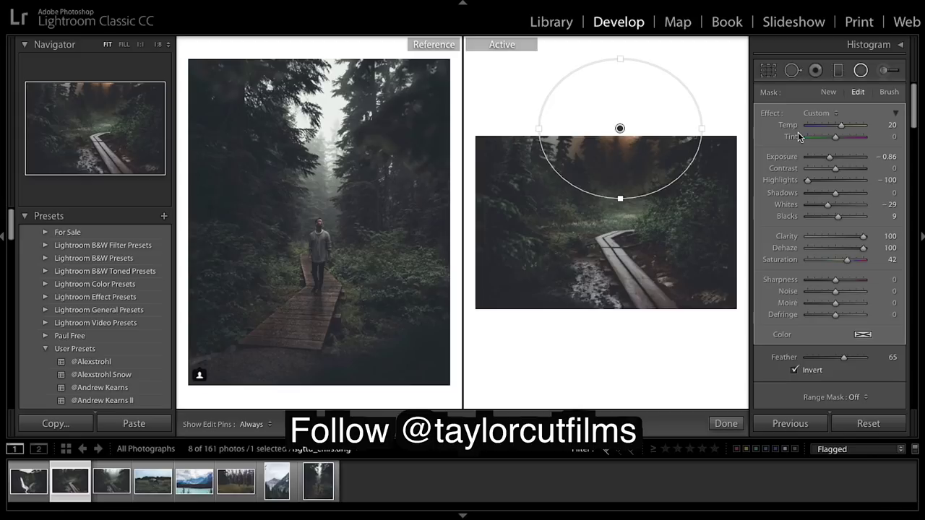
{"action": "left_click", "coordinate": [770, 112], "text": "alt"}
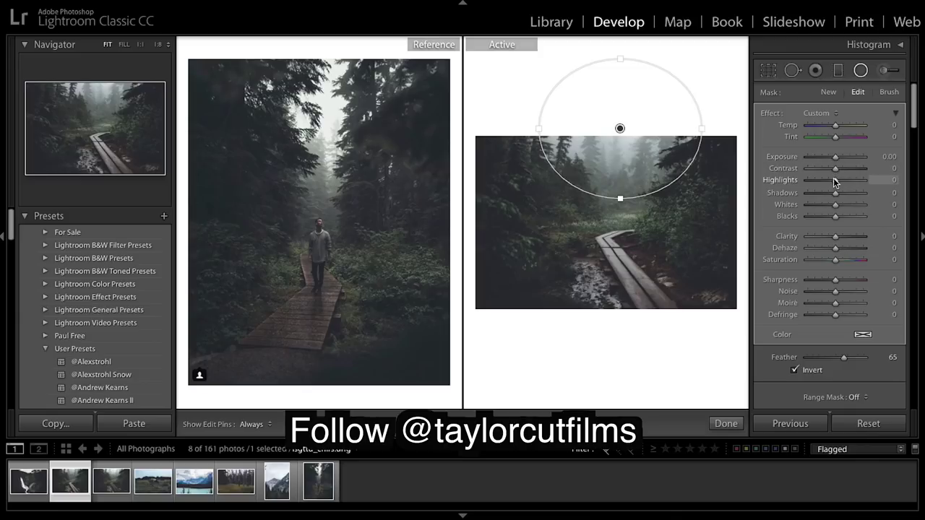
{"action": "left_click_drag", "start_coordinate": [835, 180], "coordinate": [877, 179]}
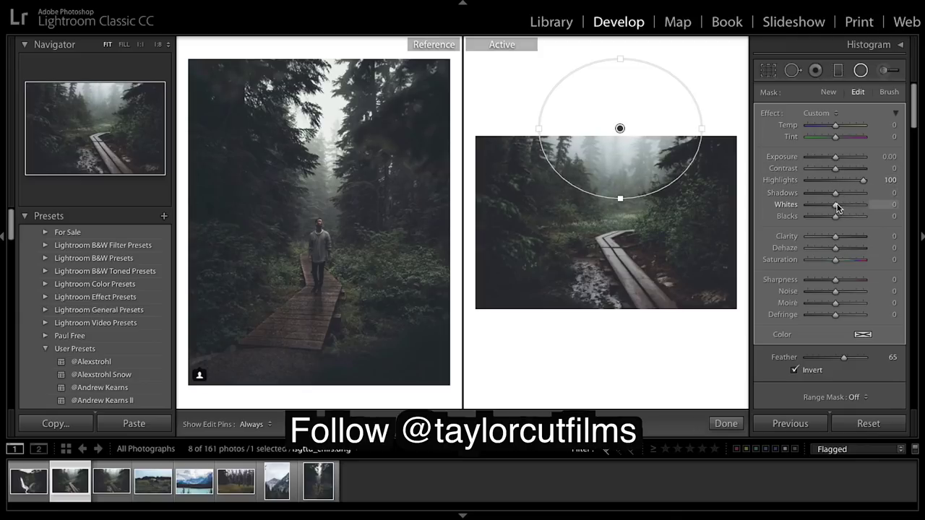
{"action": "left_click_drag", "start_coordinate": [836, 209], "coordinate": [839, 208]}
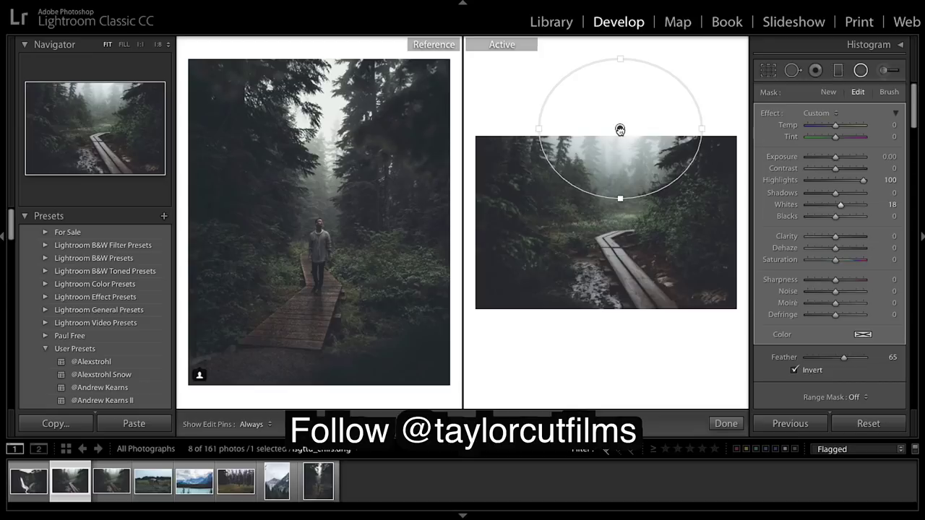
{"action": "left_click", "coordinate": [726, 423]}
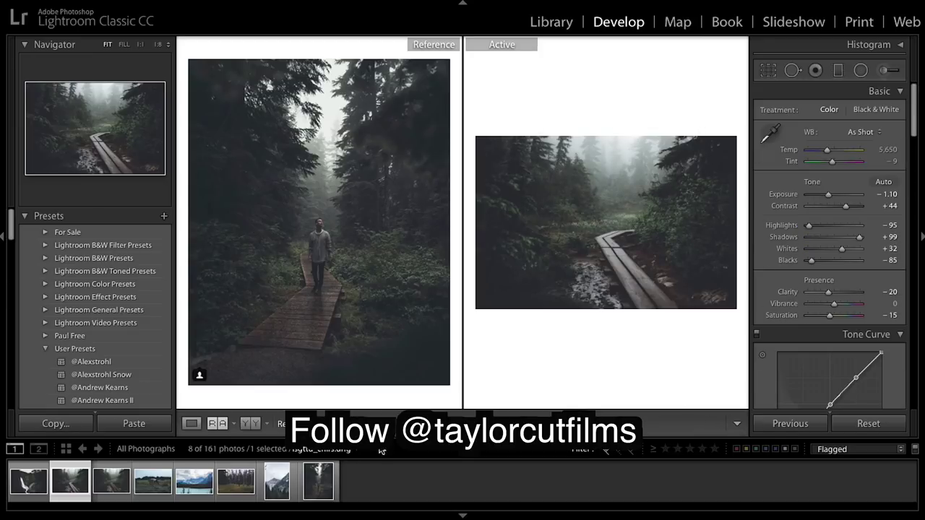
- Activate the adjustment brush at size 19 over the boardwalk with all effect sliders zeroed
{"action": "left_click", "coordinate": [882, 70]}
{"action": "key", "text": "ctrl+minus"}
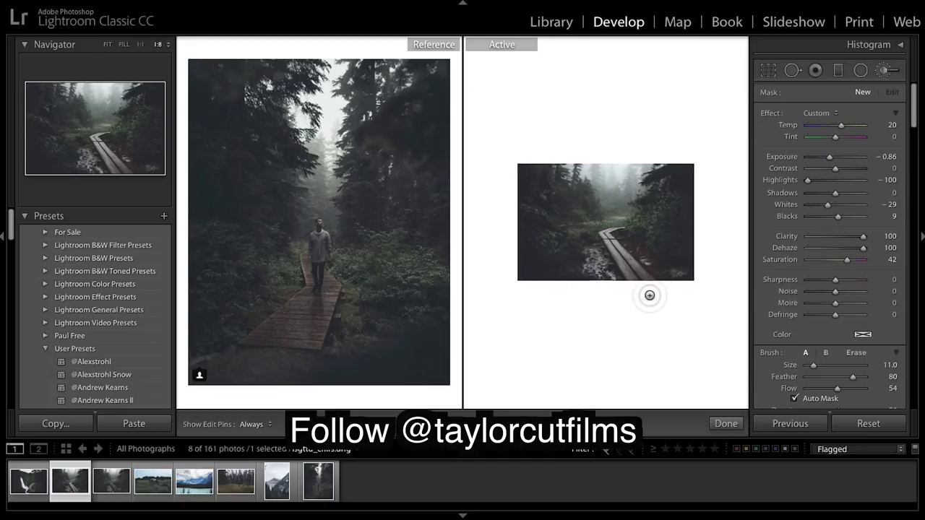
{"action": "key", "text": "ctrl+equal"}
{"action": "key", "text": "ctrl+equal"}
{"action": "scroll", "coordinate": [650, 295], "scroll_direction": "up", "scroll_amount": 4}
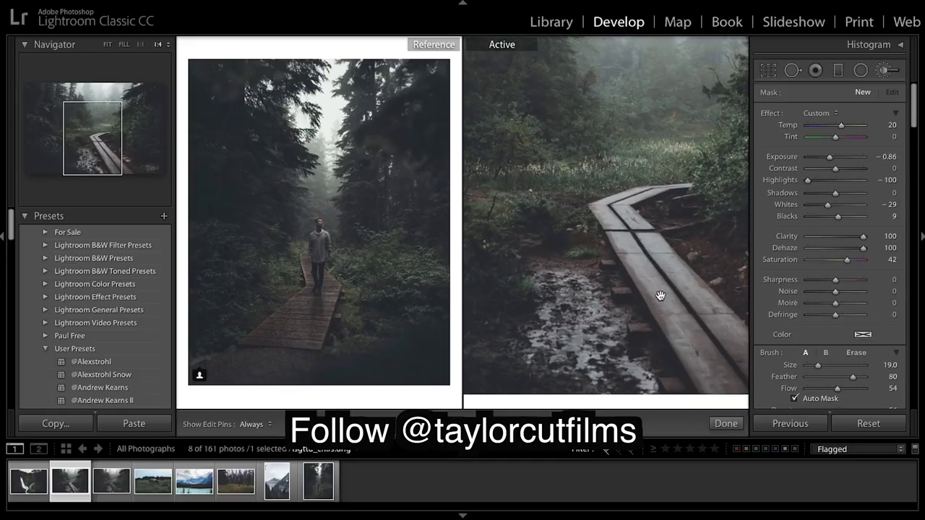
{"action": "scroll", "coordinate": [660, 296], "scroll_direction": "right", "scroll_amount": 6}
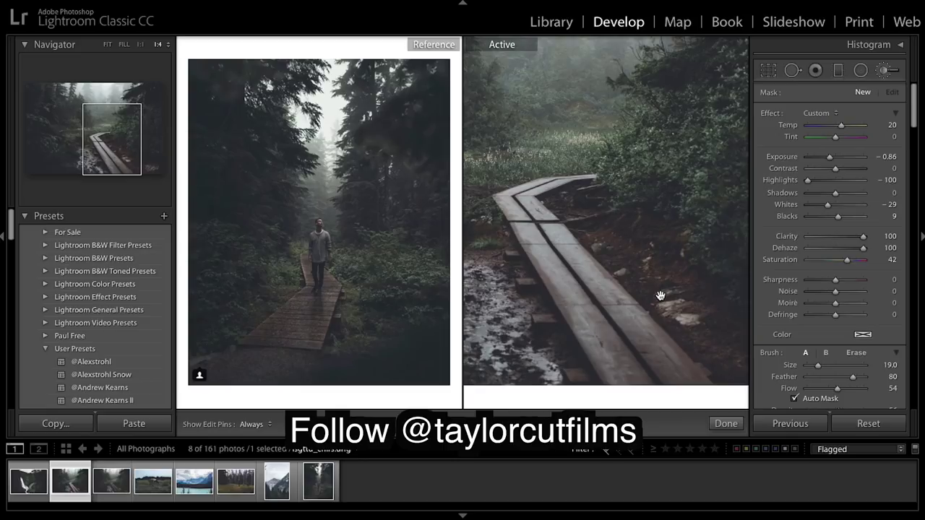
{"action": "scroll", "coordinate": [660, 296], "scroll_direction": "left", "scroll_amount": 1}
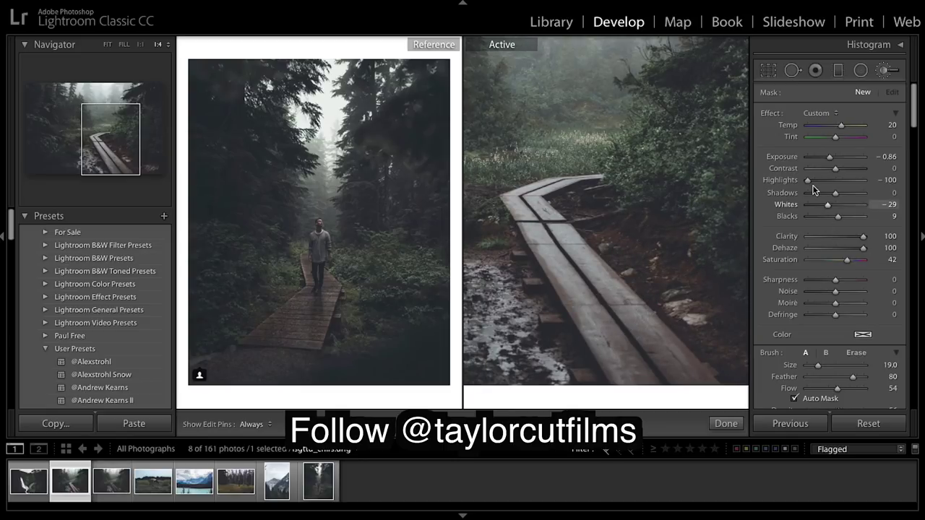
{"action": "left_click", "coordinate": [771, 113], "text": "alt"}
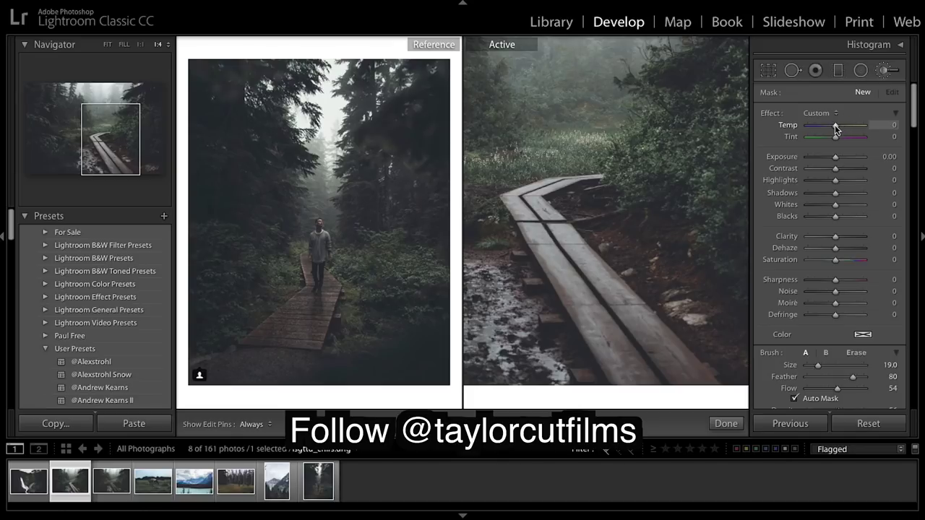
- Set brush Temp 20, Exposure -0.85, Highlights -100, Whites -29, Blacks 9, Clarity/Dehaze 100, Saturation 42
{"action": "left_click_drag", "start_coordinate": [836, 129], "coordinate": [843, 130]}
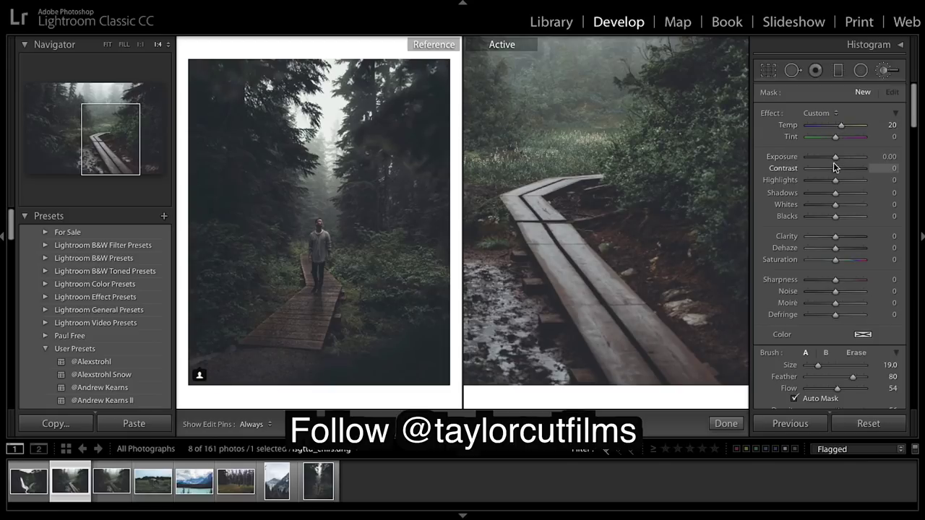
{"action": "left_click_drag", "start_coordinate": [835, 157], "coordinate": [829, 156]}
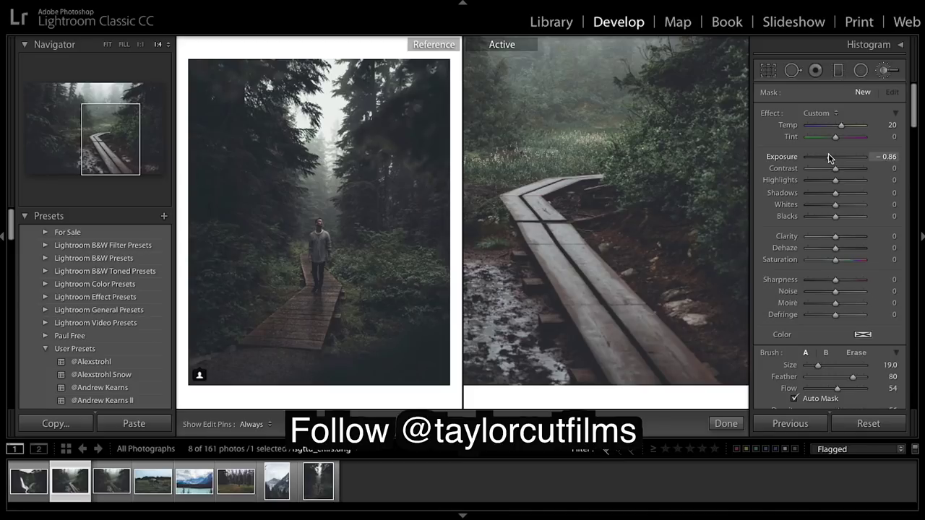
{"action": "left_click_drag", "start_coordinate": [830, 156], "coordinate": [829, 156]}
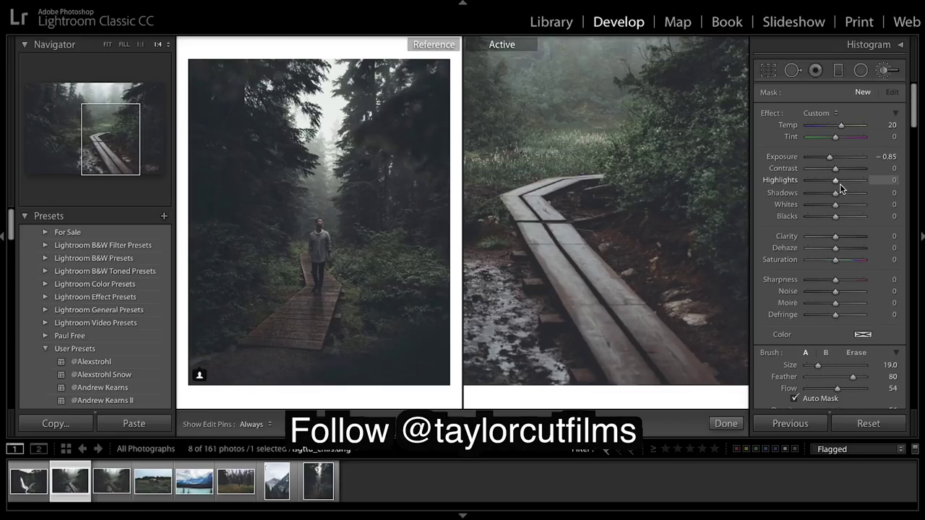
{"action": "left_click_drag", "start_coordinate": [840, 183], "coordinate": [759, 218]}
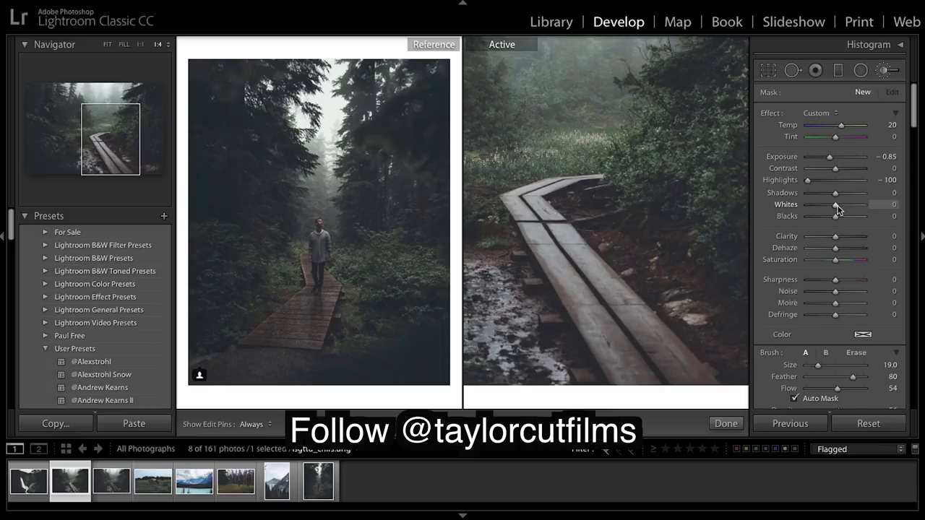
{"action": "left_click_drag", "start_coordinate": [835, 207], "coordinate": [826, 209]}
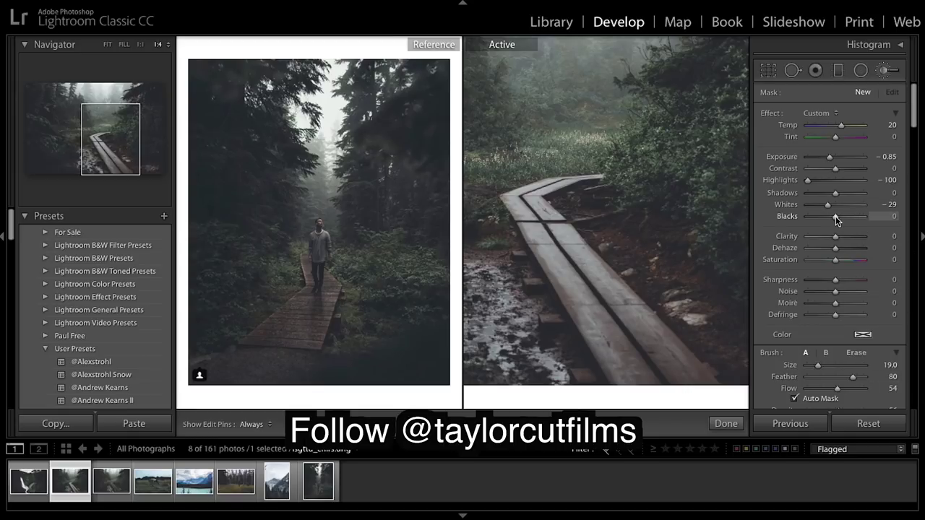
{"action": "left_click_drag", "start_coordinate": [835, 216], "coordinate": [839, 217]}
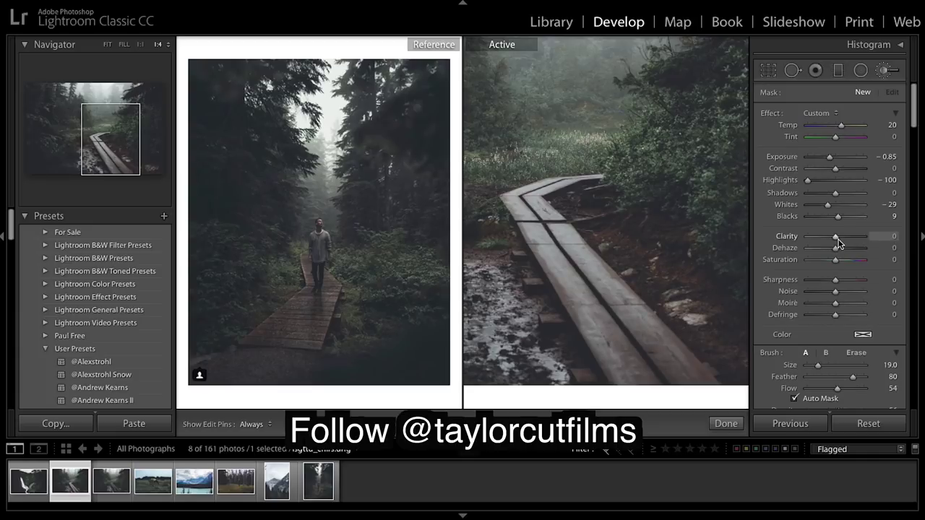
{"action": "left_click_drag", "start_coordinate": [836, 239], "coordinate": [885, 255]}
{"action": "left_click", "coordinate": [847, 260]}
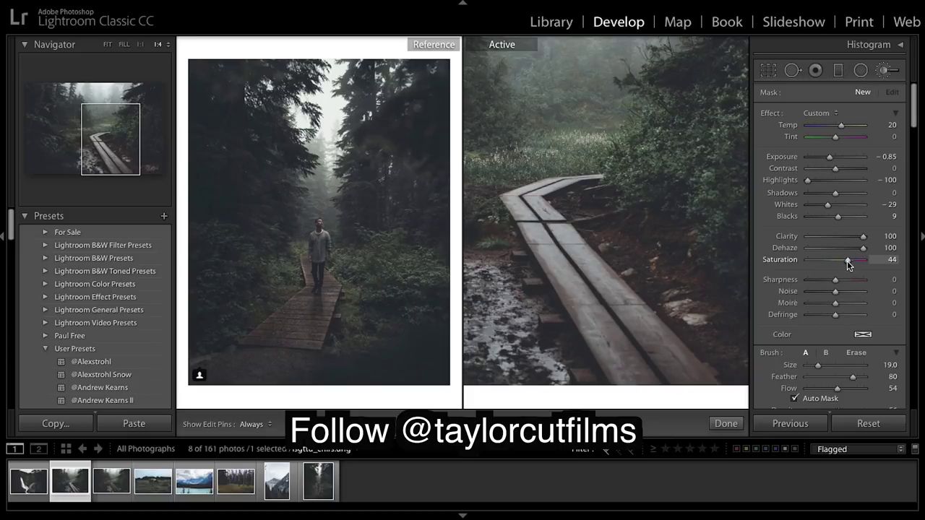
{"action": "left_click_drag", "start_coordinate": [846, 261], "coordinate": [847, 261]}
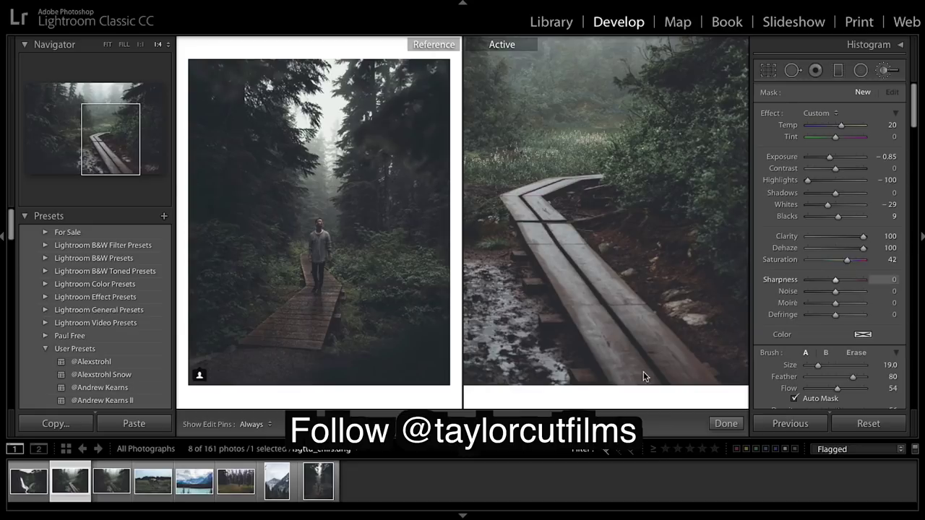
- Paint the darkening brush over the near boardwalk with edit pins hidden
{"action": "key", "text": "h"}
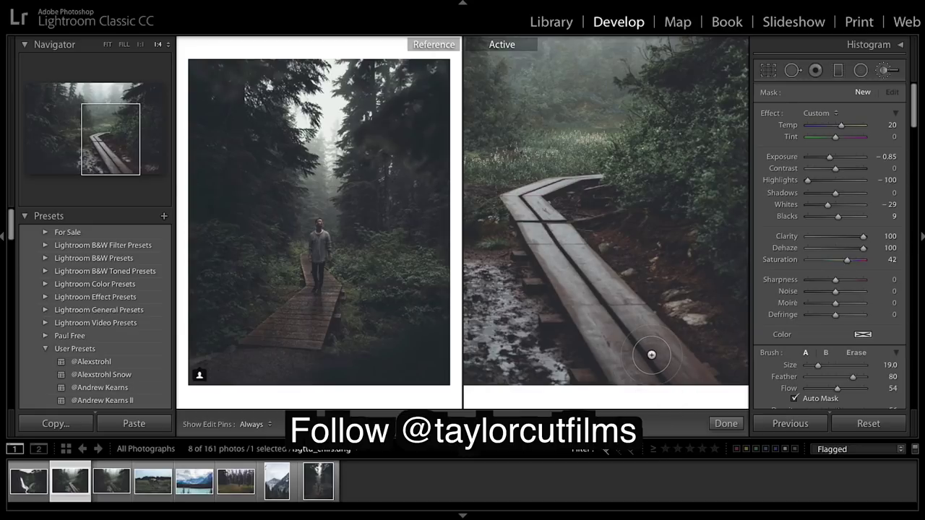
{"action": "mouse_move", "coordinate": [668, 343]}
{"action": "left_mouse_down"}
{"action": "mouse_move", "coordinate": [608, 303]}
{"action": "mouse_move", "coordinate": [596, 347]}
{"action": "mouse_move", "coordinate": [570, 282]}
{"action": "mouse_move", "coordinate": [628, 301]}
{"action": "mouse_move", "coordinate": [585, 278]}
{"action": "mouse_move", "coordinate": [563, 240]}
{"action": "mouse_move", "coordinate": [546, 230]}
{"action": "mouse_move", "coordinate": [526, 193]}
{"action": "mouse_move", "coordinate": [544, 216]}
{"action": "mouse_move", "coordinate": [555, 189]}
{"action": "mouse_move", "coordinate": [526, 185]}
{"action": "mouse_move", "coordinate": [551, 230]}
{"action": "mouse_move", "coordinate": [620, 296]}
{"action": "mouse_move", "coordinate": [627, 318]}
{"action": "mouse_move", "coordinate": [540, 190]}
{"action": "mouse_move", "coordinate": [536, 197]}
{"action": "left_mouse_up"}
{"action": "key", "text": "h"}
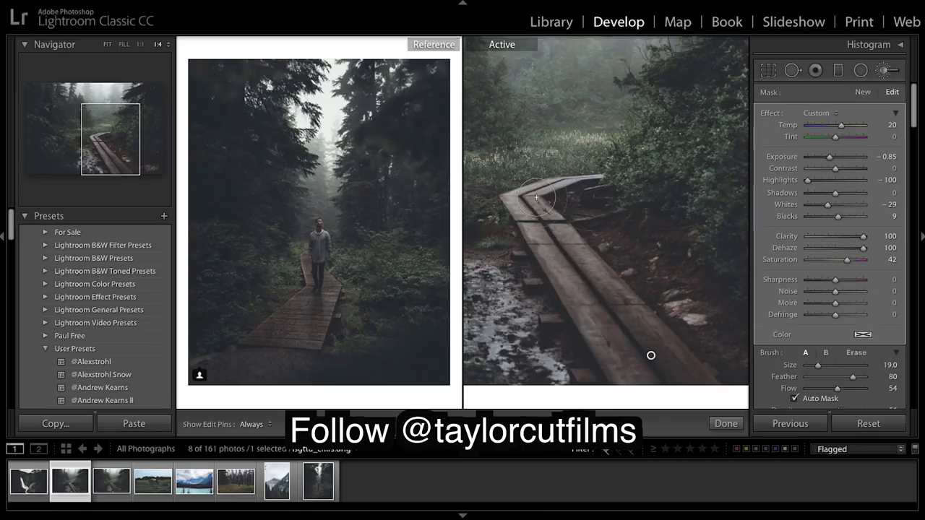
- Shrink the brush to size 11, paint along the far boardwalk end, and finish brushing
{"action": "scroll", "coordinate": [536, 197], "scroll_direction": "down", "scroll_amount": 3}
{"action": "scroll", "coordinate": [536, 197], "scroll_direction": "down", "scroll_amount": 1}
{"action": "key", "text": "h"}
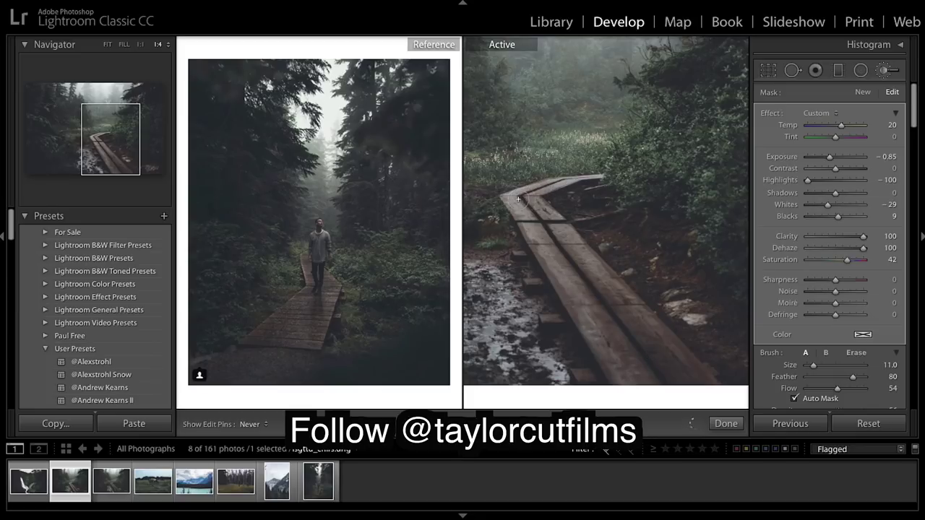
{"action": "mouse_move", "coordinate": [548, 189]}
{"action": "left_mouse_down"}
{"action": "mouse_move", "coordinate": [596, 178]}
{"action": "mouse_move", "coordinate": [518, 197]}
{"action": "mouse_move", "coordinate": [558, 242]}
{"action": "mouse_move", "coordinate": [541, 228]}
{"action": "mouse_move", "coordinate": [523, 231]}
{"action": "mouse_move", "coordinate": [560, 246]}
{"action": "left_mouse_up"}
{"action": "key", "text": "h"}
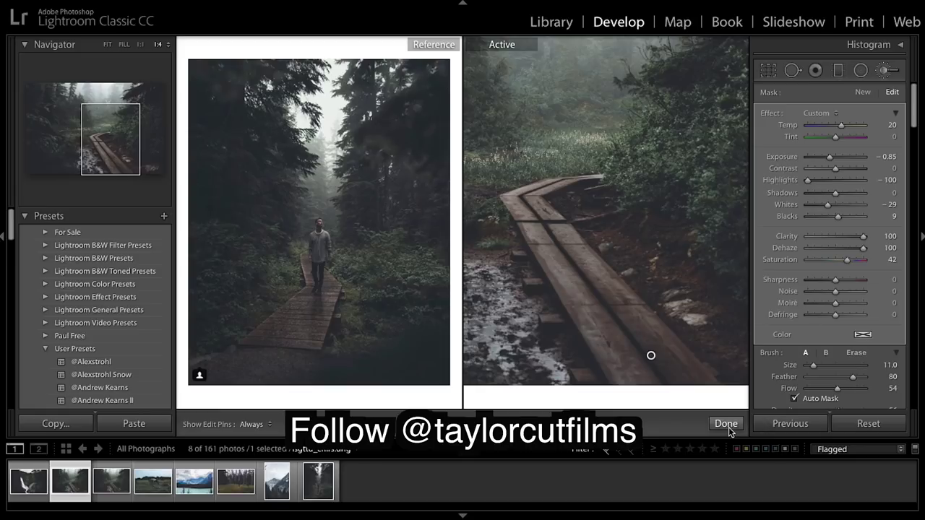
{"action": "left_click", "coordinate": [727, 424]}
- Compare with the unedited original, then zoom to 1:2 on the boardwalk bend
{"action": "left_click", "coordinate": [640, 290]}
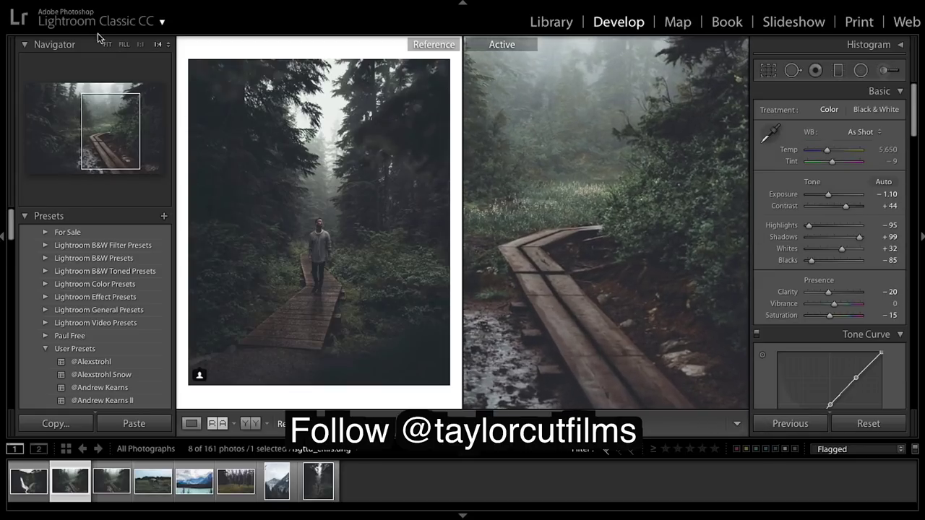
{"action": "left_click", "coordinate": [108, 45]}
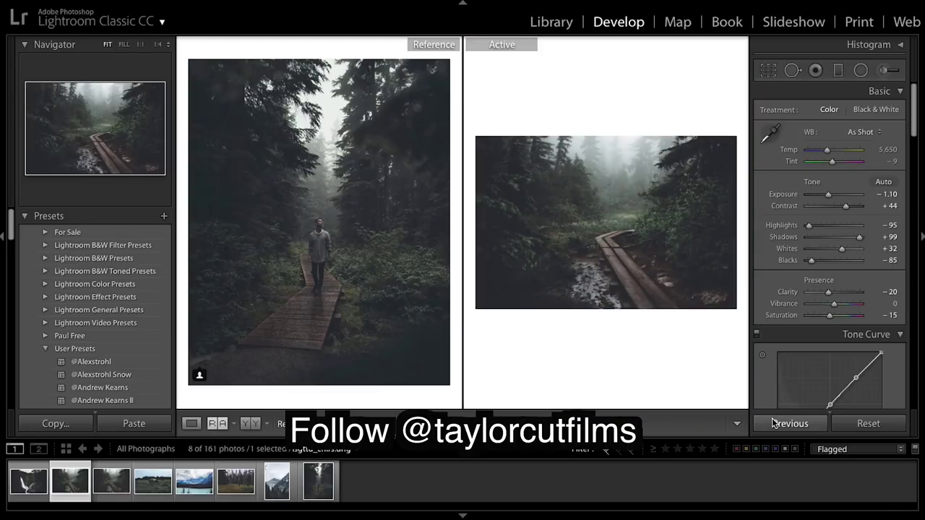
{"action": "key", "text": "backslash"}
{"action": "key", "text": "backslash"}
{"action": "left_click", "coordinate": [658, 196]}
{"action": "left_click_drag", "start_coordinate": [572, 356], "coordinate": [658, 291]}
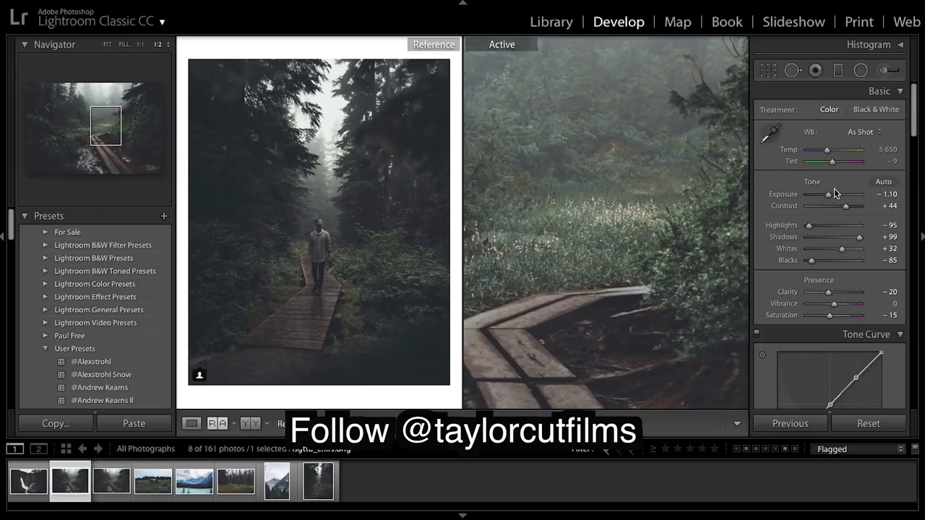
- Touch up the boardwalk edge with a size 9 brush, then zoom back out
{"action": "key", "text": "k"}
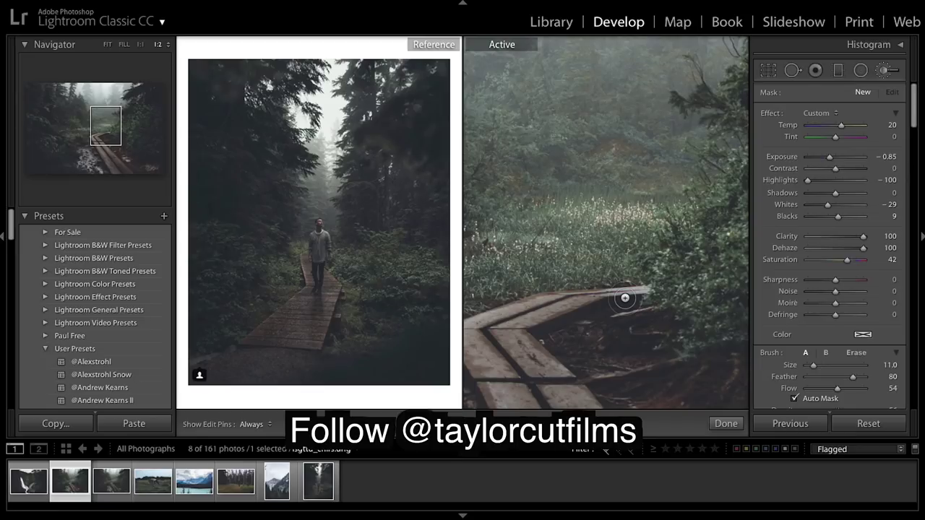
{"action": "key", "text": "bracketleft"}
{"action": "key", "text": "bracketleft"}
{"action": "key", "text": "h"}
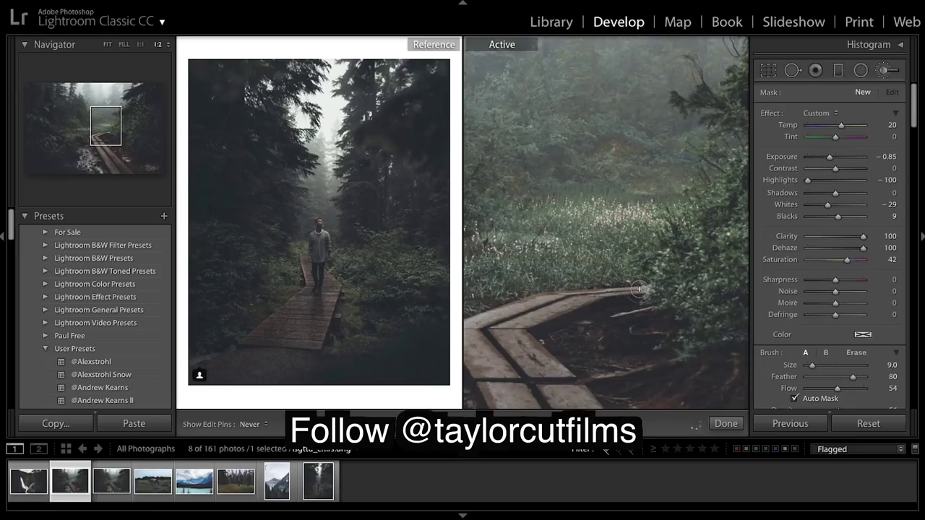
{"action": "left_click", "coordinate": [725, 423]}
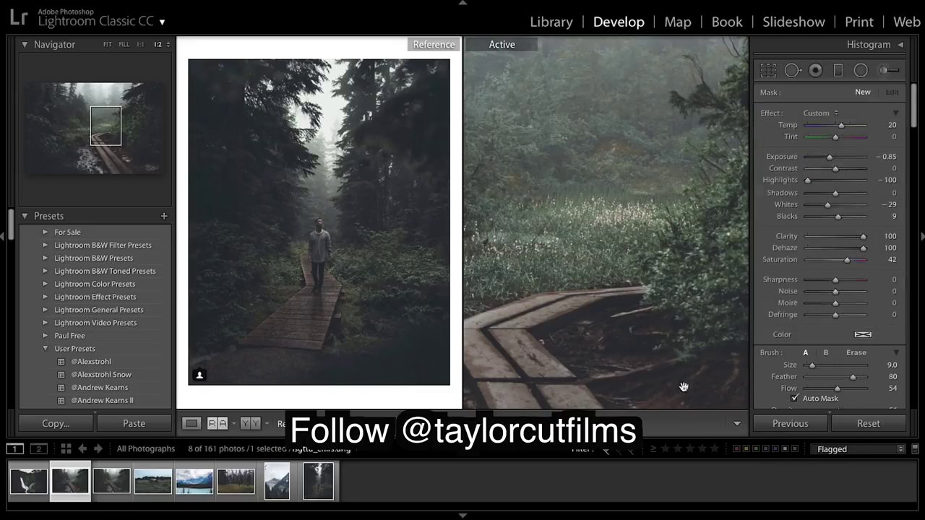
{"action": "left_click", "coordinate": [653, 281]}
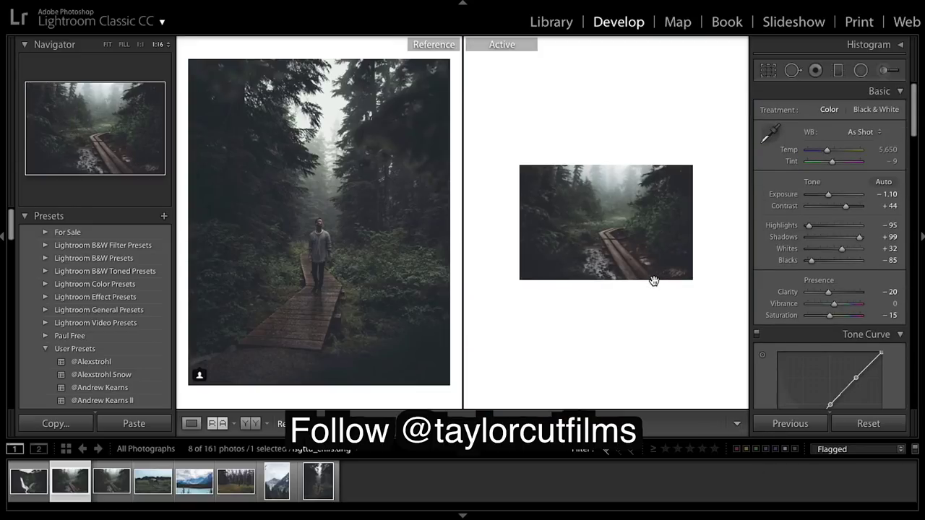
{"action": "left_click", "coordinate": [655, 282]}
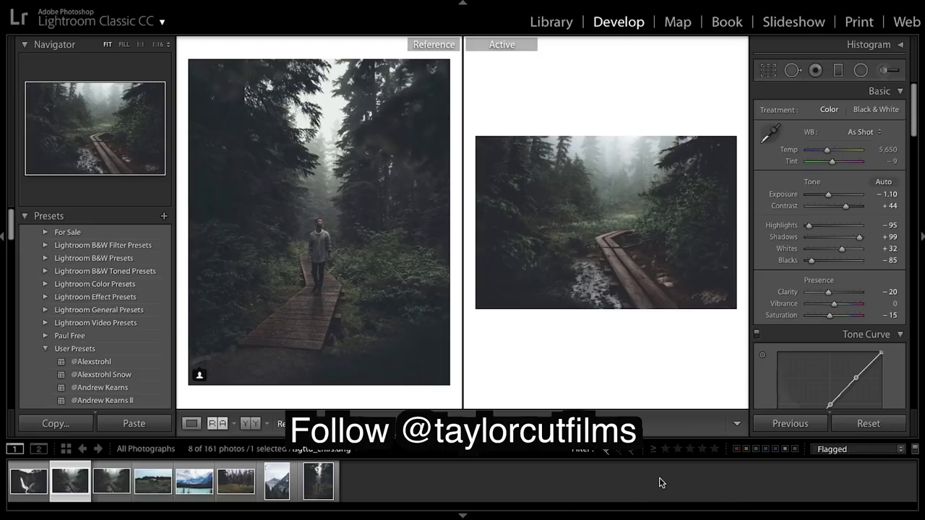
{"action": "key", "text": "backslash"}
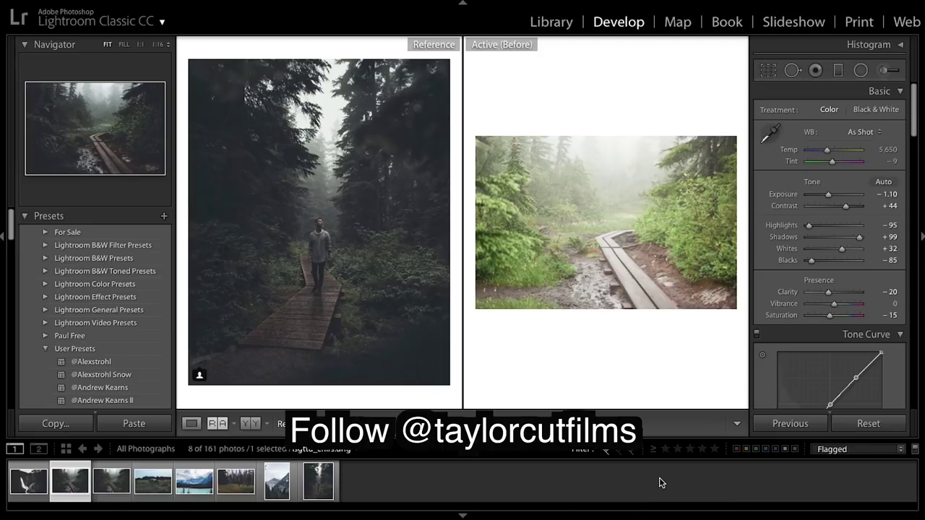
{"action": "key", "text": "backslash"}
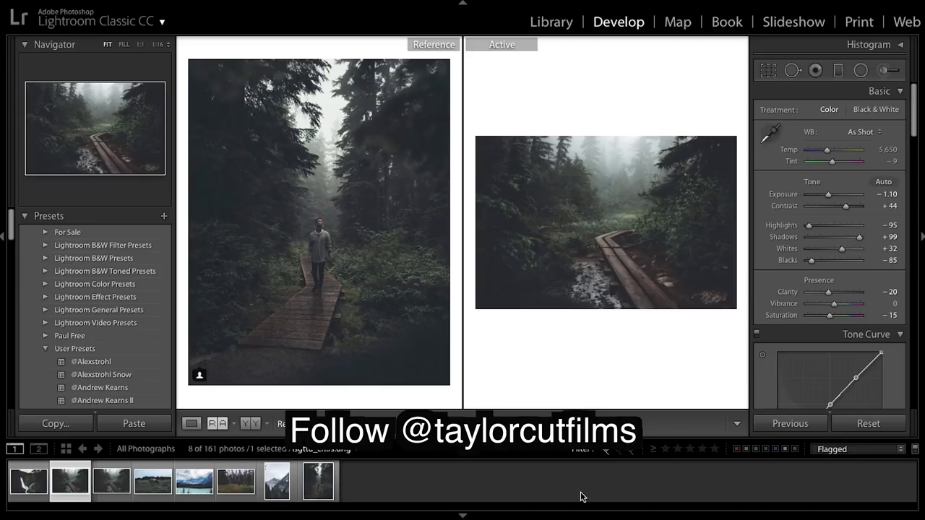
{"action": "left_click", "coordinate": [163, 216]}
- Name the new preset 'Moody Green' in User Presets and create it
{"action": "key", "text": "BackSpace"}
{"action": "type", "text": "Mood"}
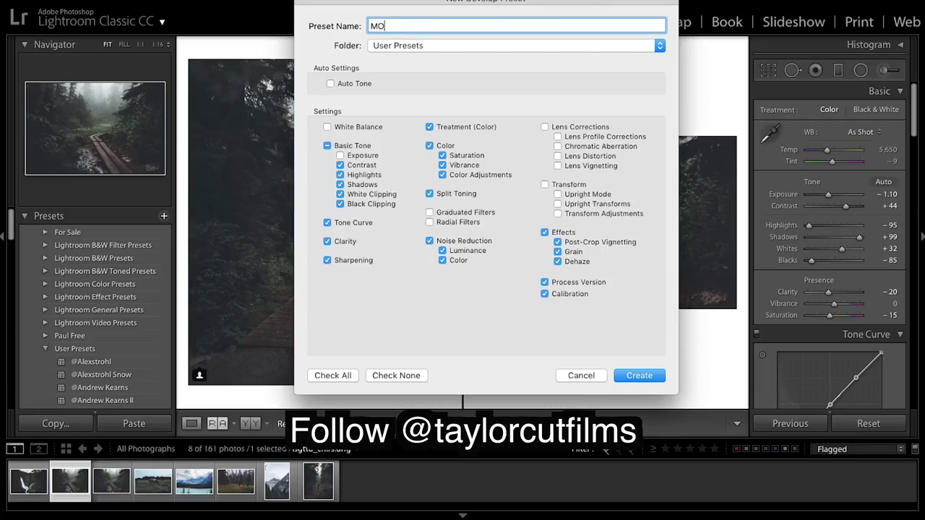
{"action": "key", "text": "BackSpace"}
{"action": "key", "text": "BackSpace"}
{"action": "key", "text": "BackSpace"}
{"action": "type", "text": "oody Green"}
{"action": "left_click", "coordinate": [640, 375]}
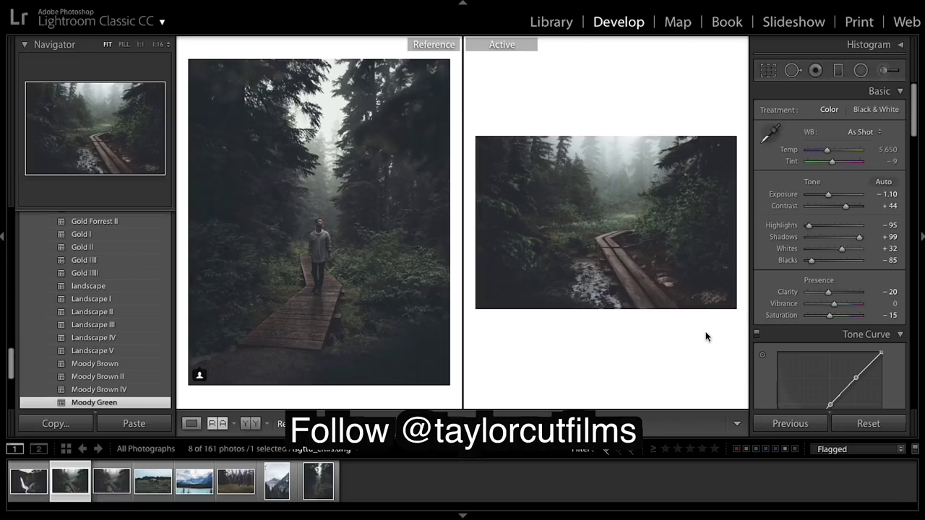
{"action": "key", "text": "backslash"}
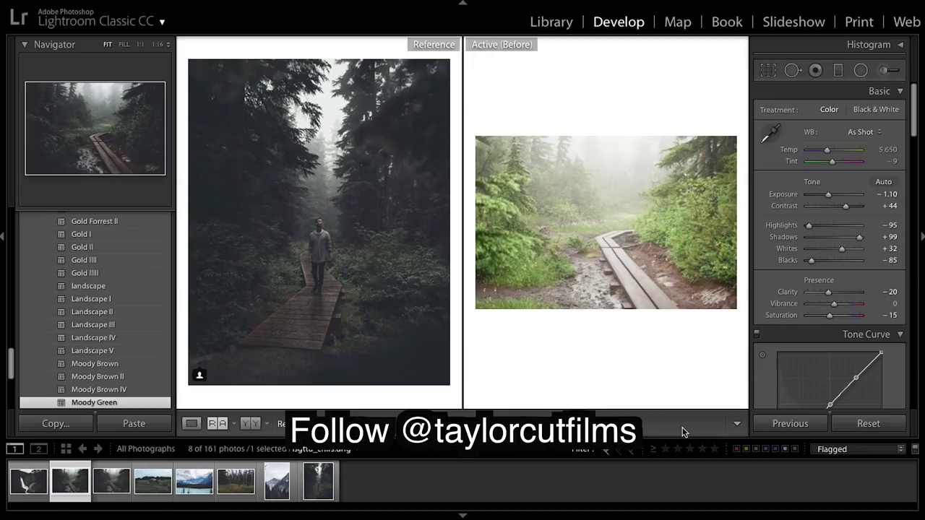
{"action": "key", "text": "backslash"}
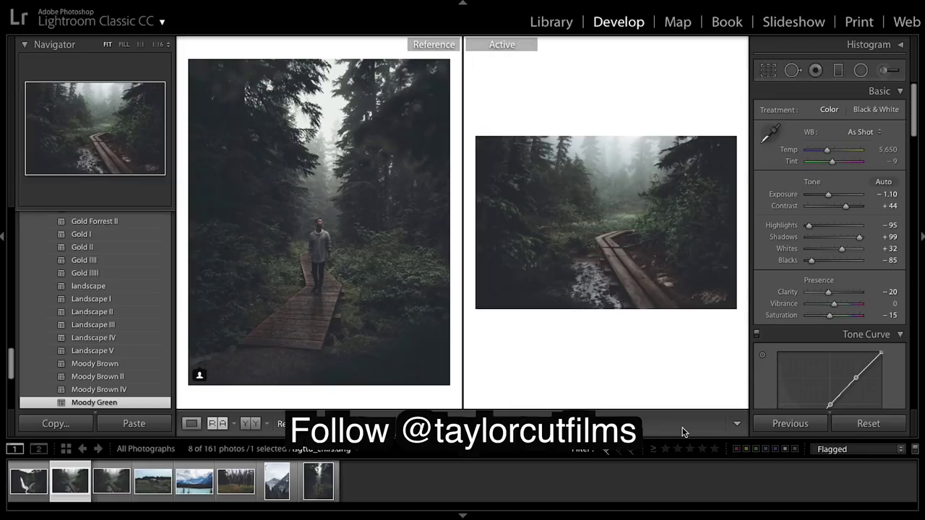